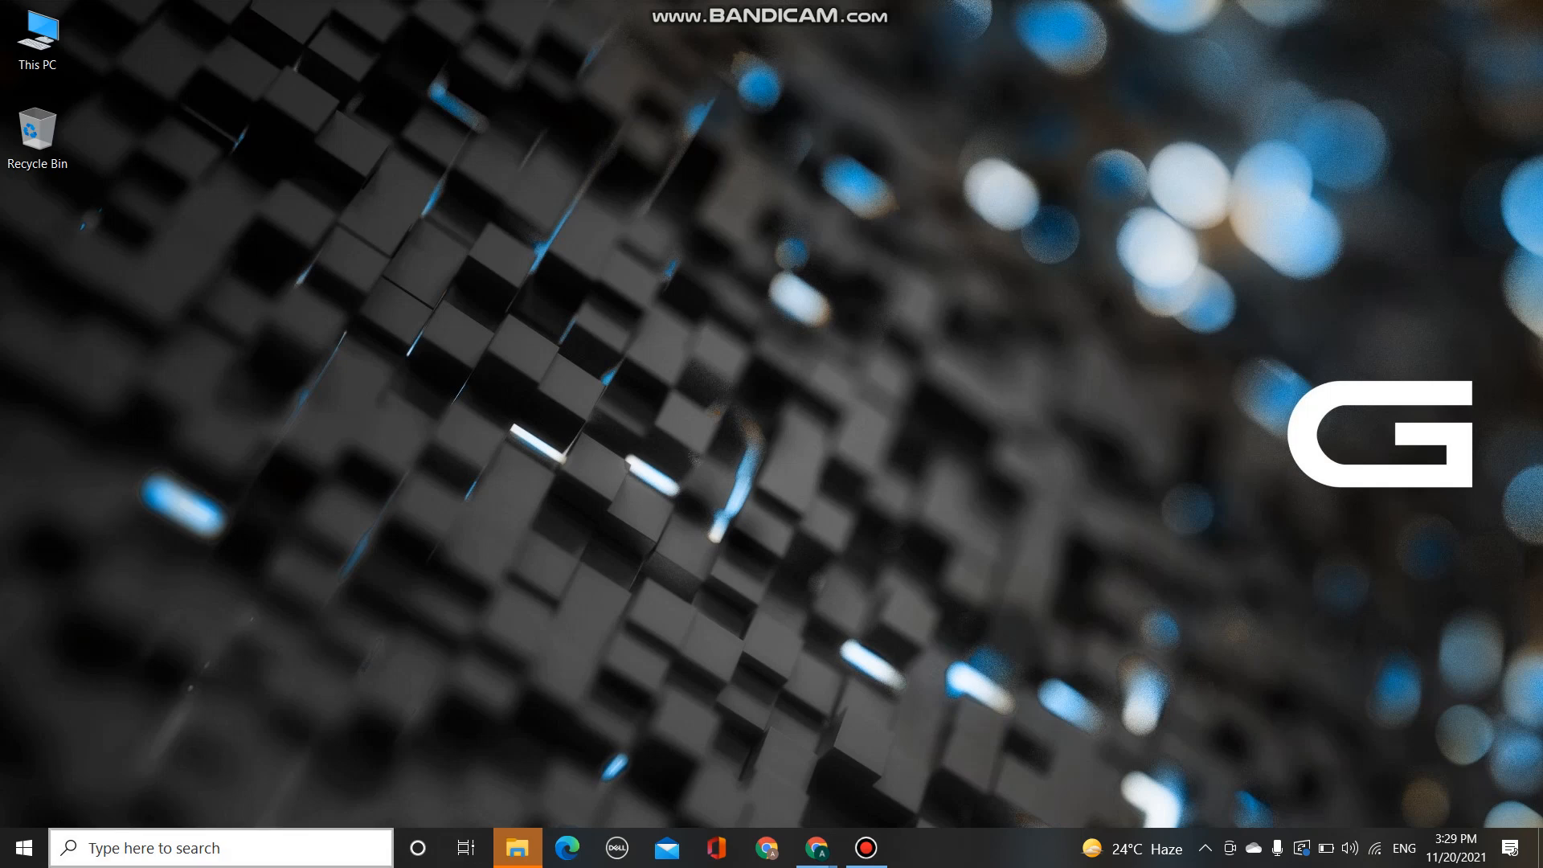
{"action": "left_click", "coordinate": [153, 848]}
{"action": "type", "text": "msw"}
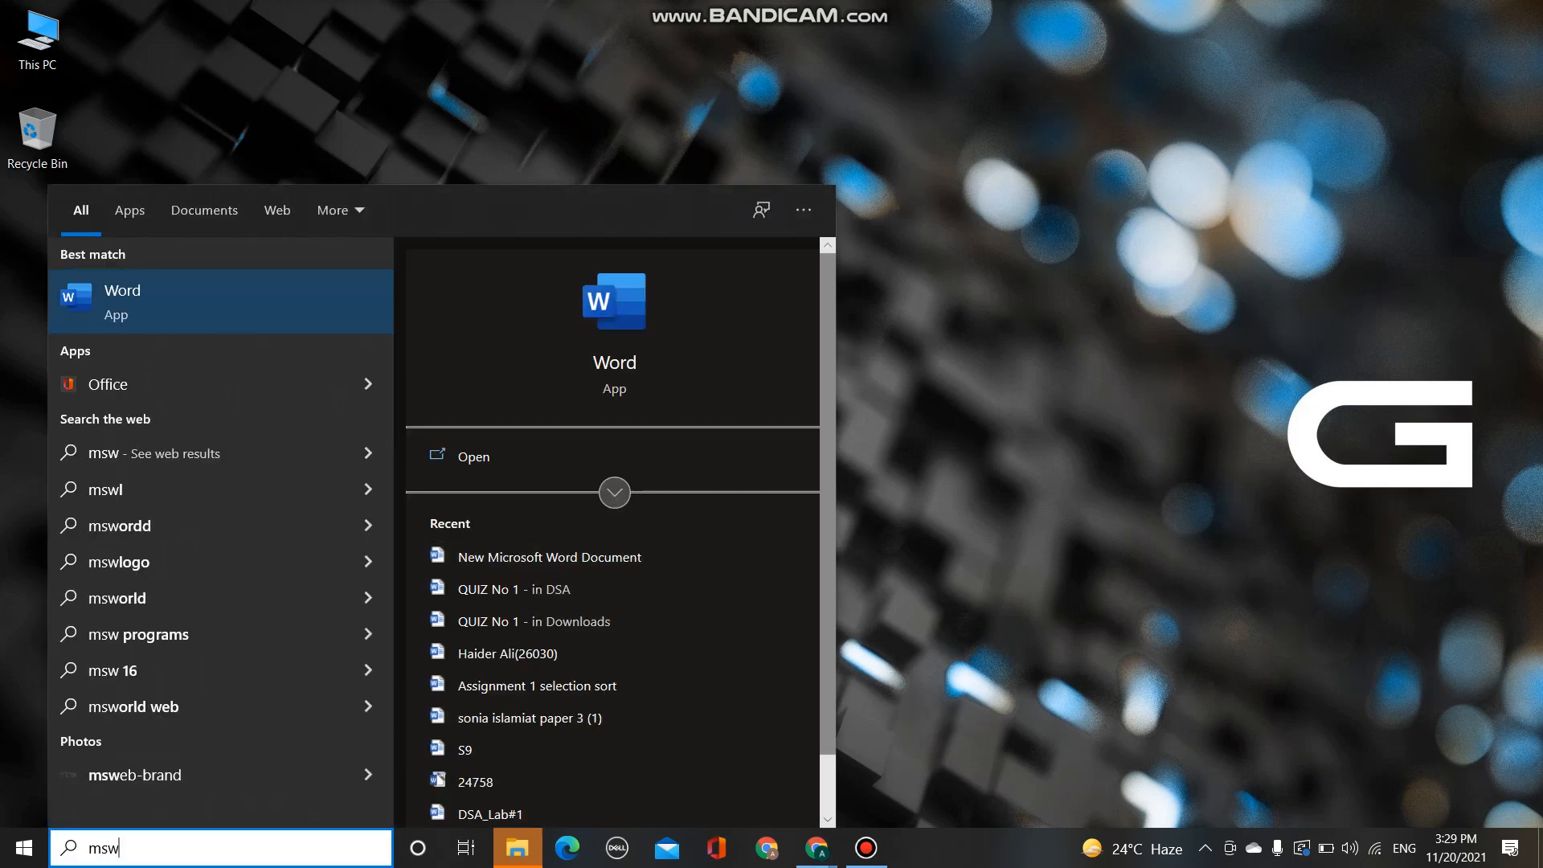
{"action": "left_click", "coordinate": [614, 321]}
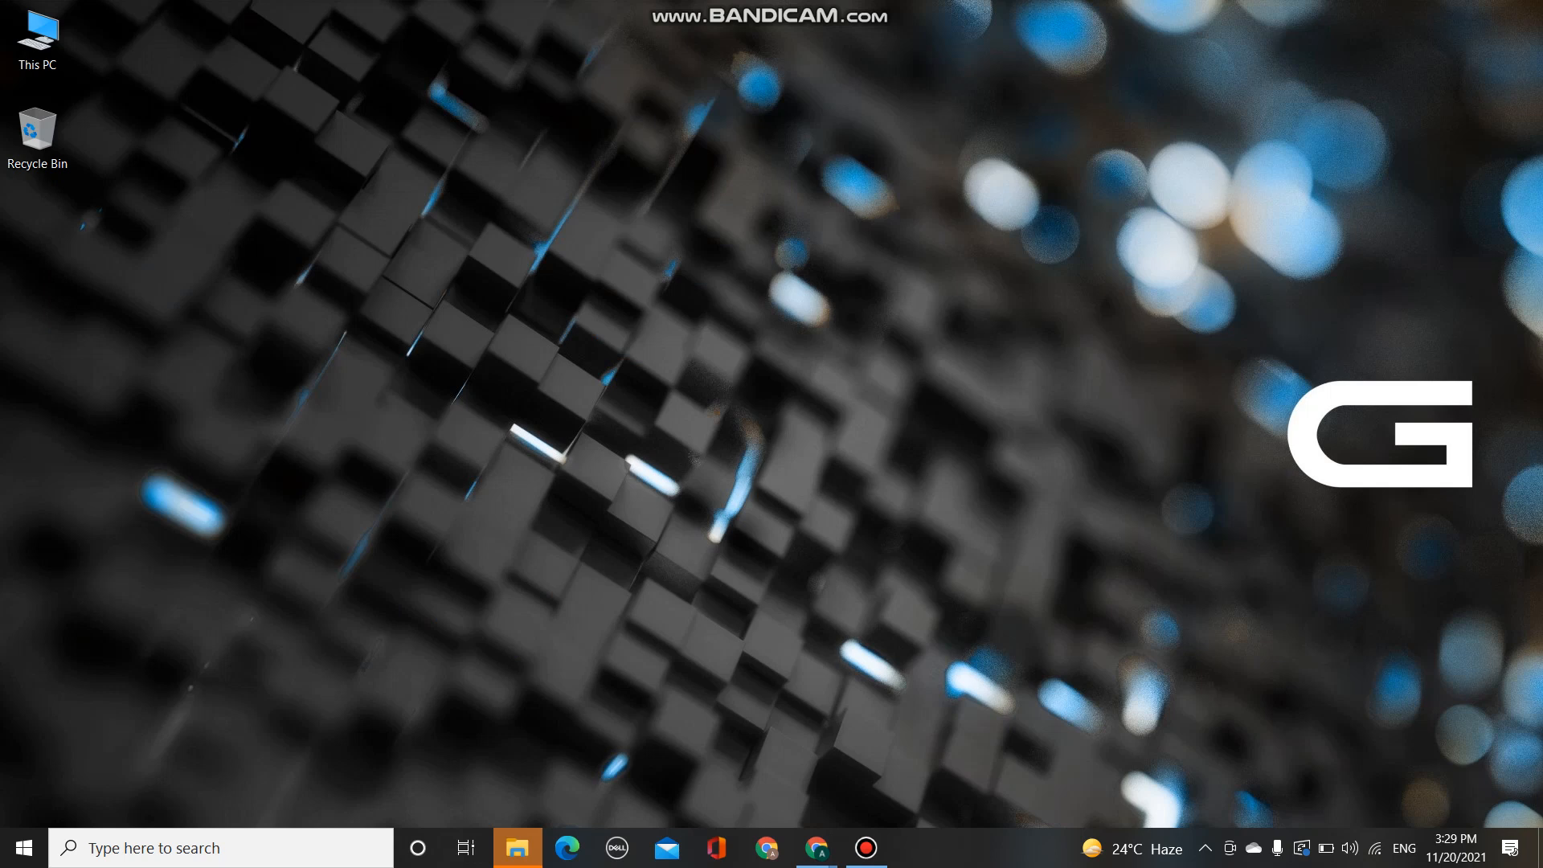
Step: Create a new Microsoft Word document on the desktop with its default name and open it
{"action": "right_click", "coordinate": [541, 275]}
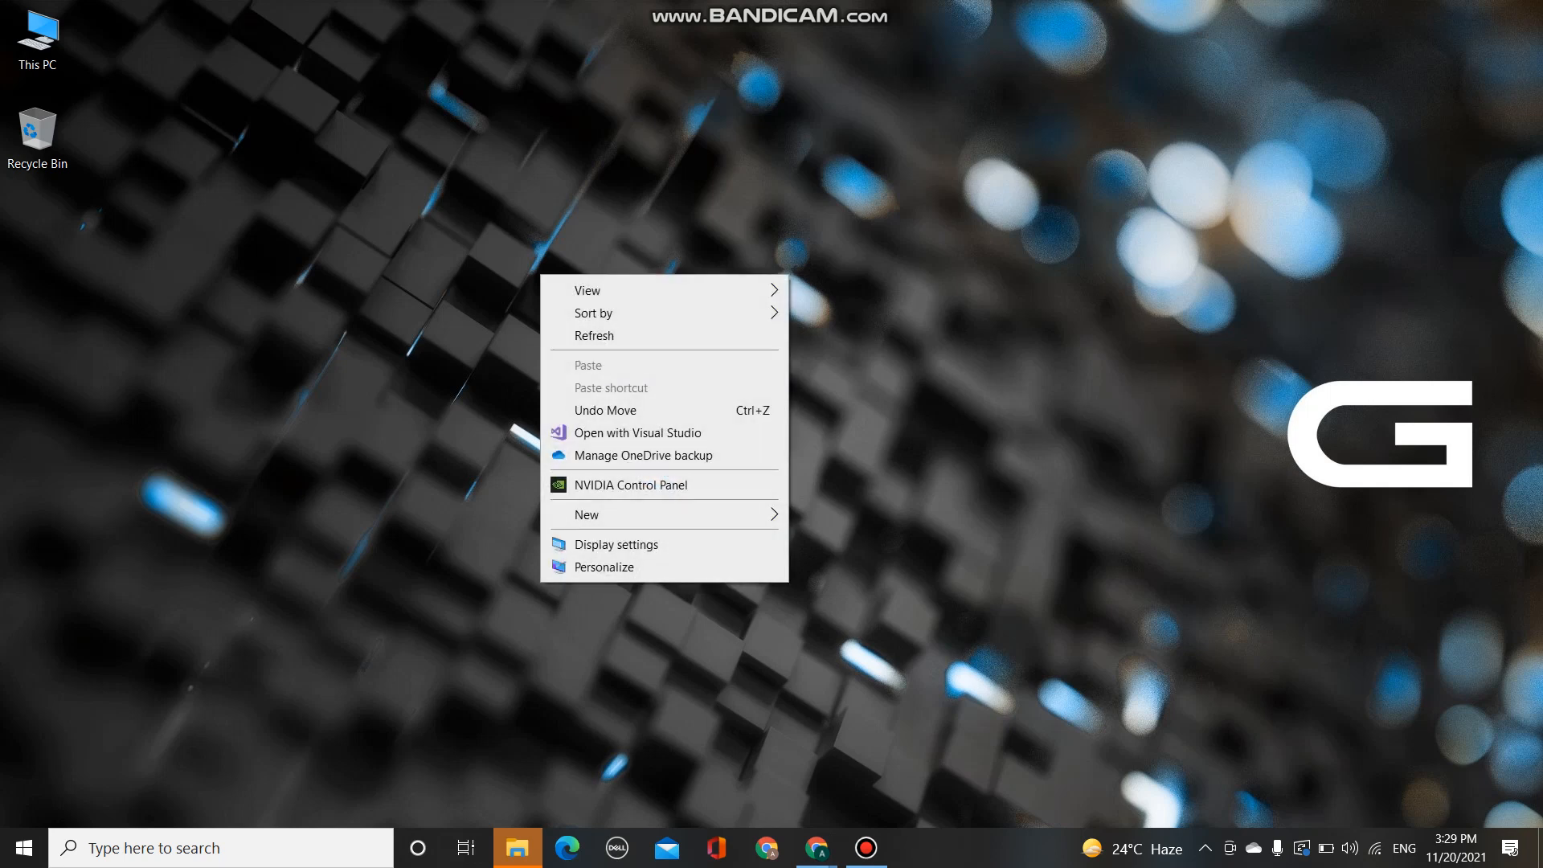
{"action": "mouse_move", "coordinate": [675, 514]}
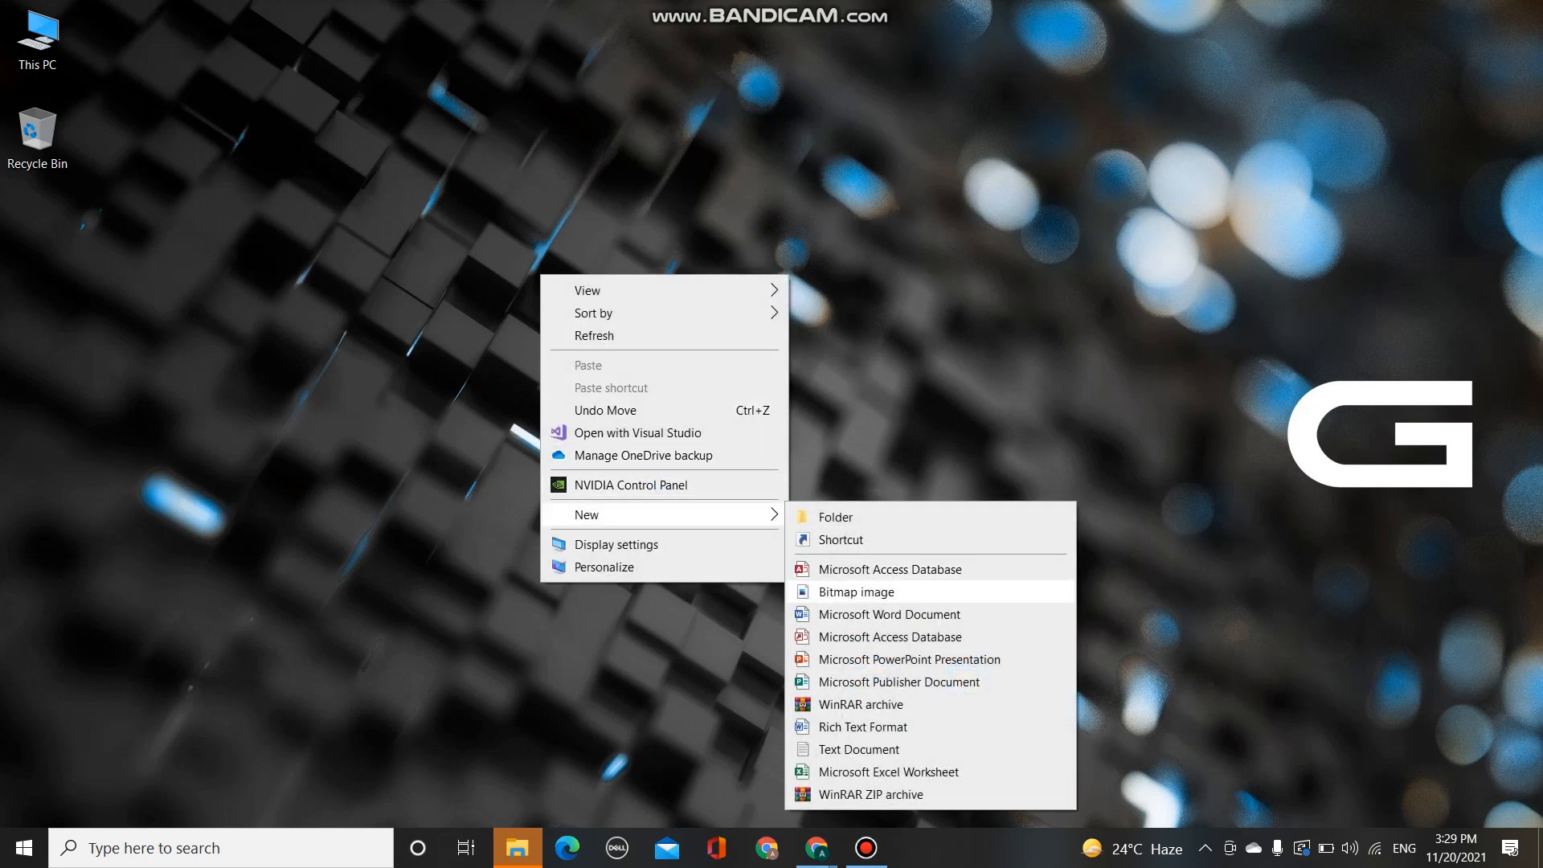
{"action": "key", "text": "Return"}
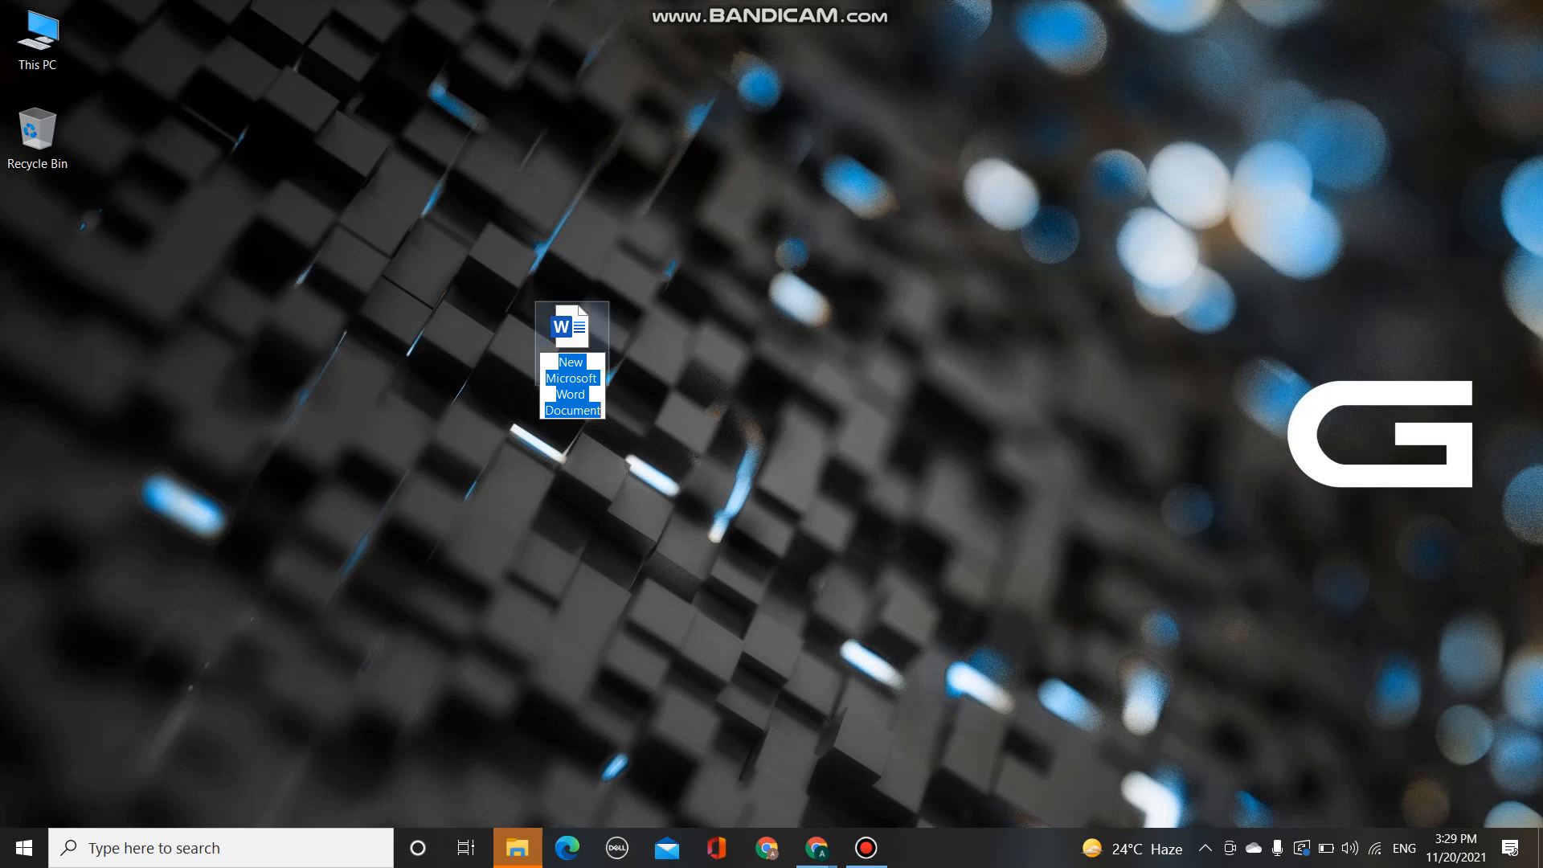
{"action": "key", "text": "Return"}
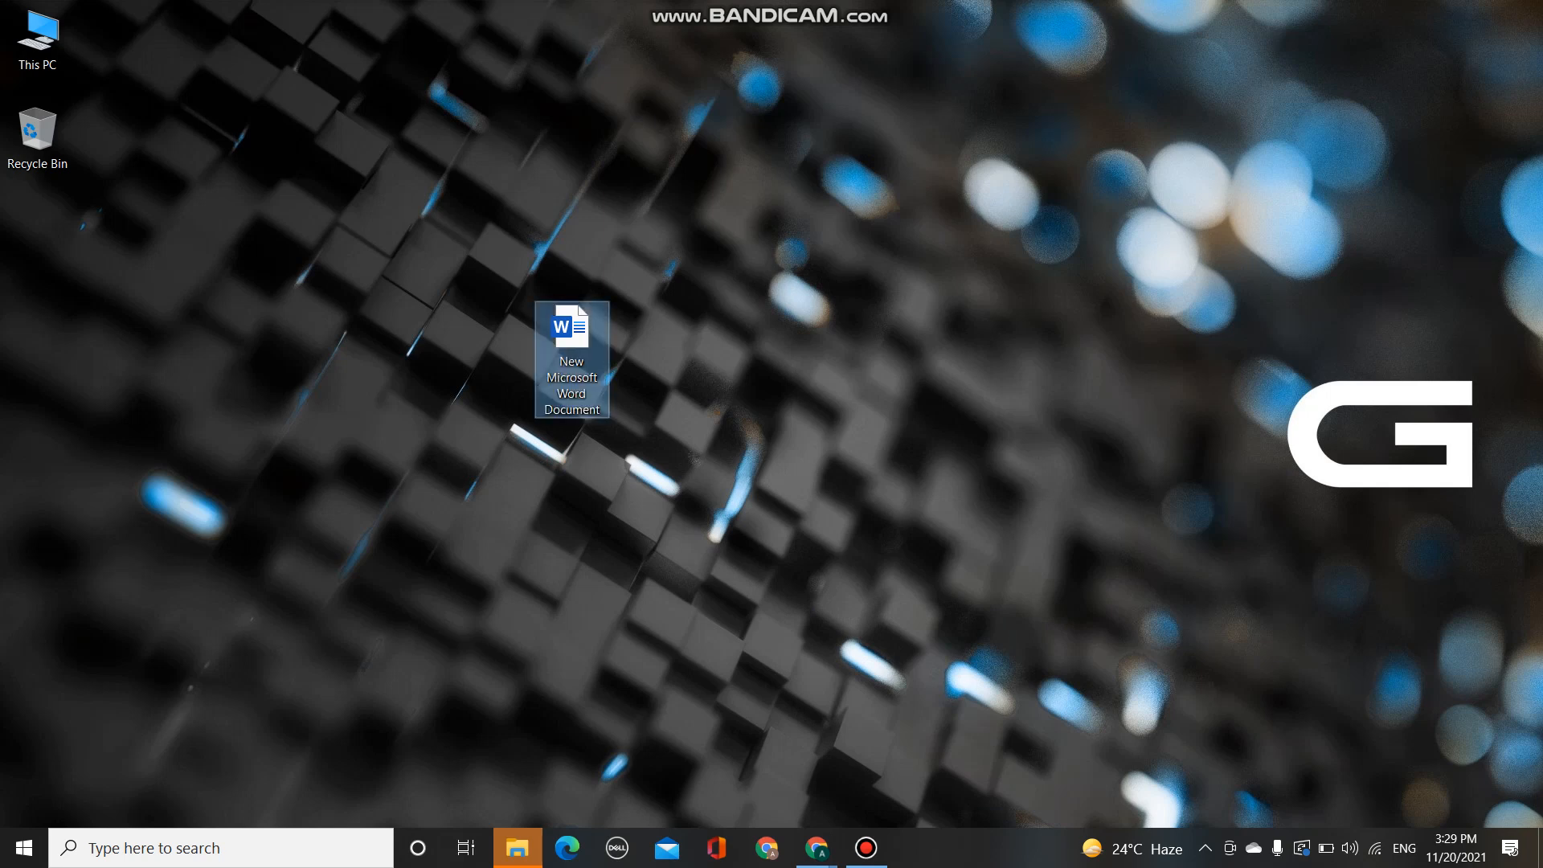
{"action": "key", "text": "Return"}
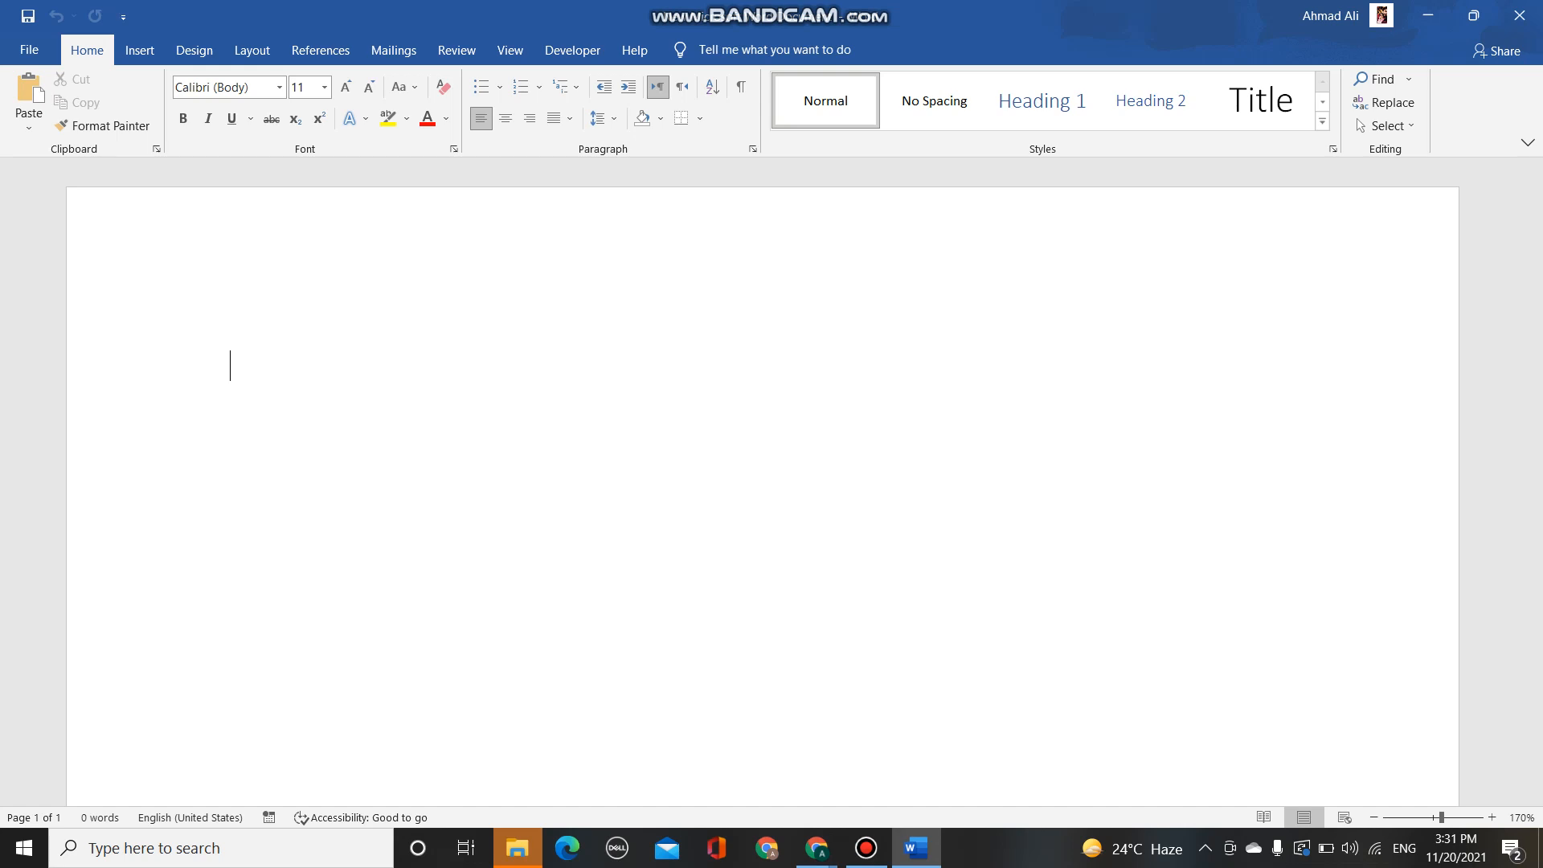
Step: Fill the blank document with the sample paragraph starting "A paragraph in Word is any text that ends with a hard return."
{"action": "type", "text": "A paragraph in Word is any text that ends with a hard return. You insert a hard return anytime you press the Enter key. Paragraph formatting lets you control the appearance if individual paragraphs. For example, you can change the alignment of text from left to center or the spacing between lines form single to double."}
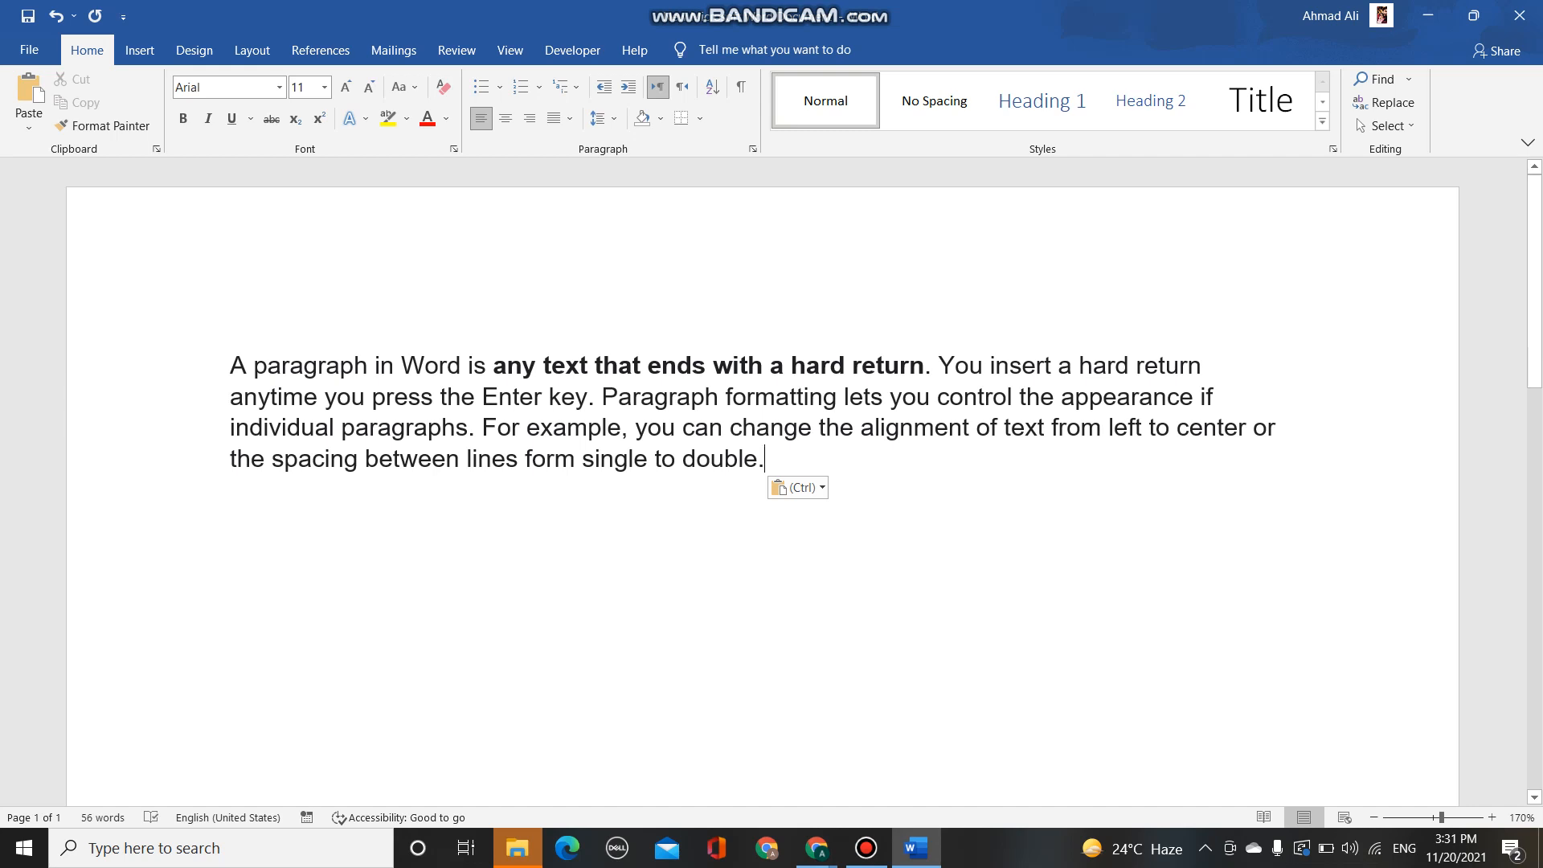
Step: Set the whole paragraph's font to Times New Roman and its size to 12
{"action": "left_click_drag", "start_coordinate": [230, 366], "coordinate": [778, 467]}
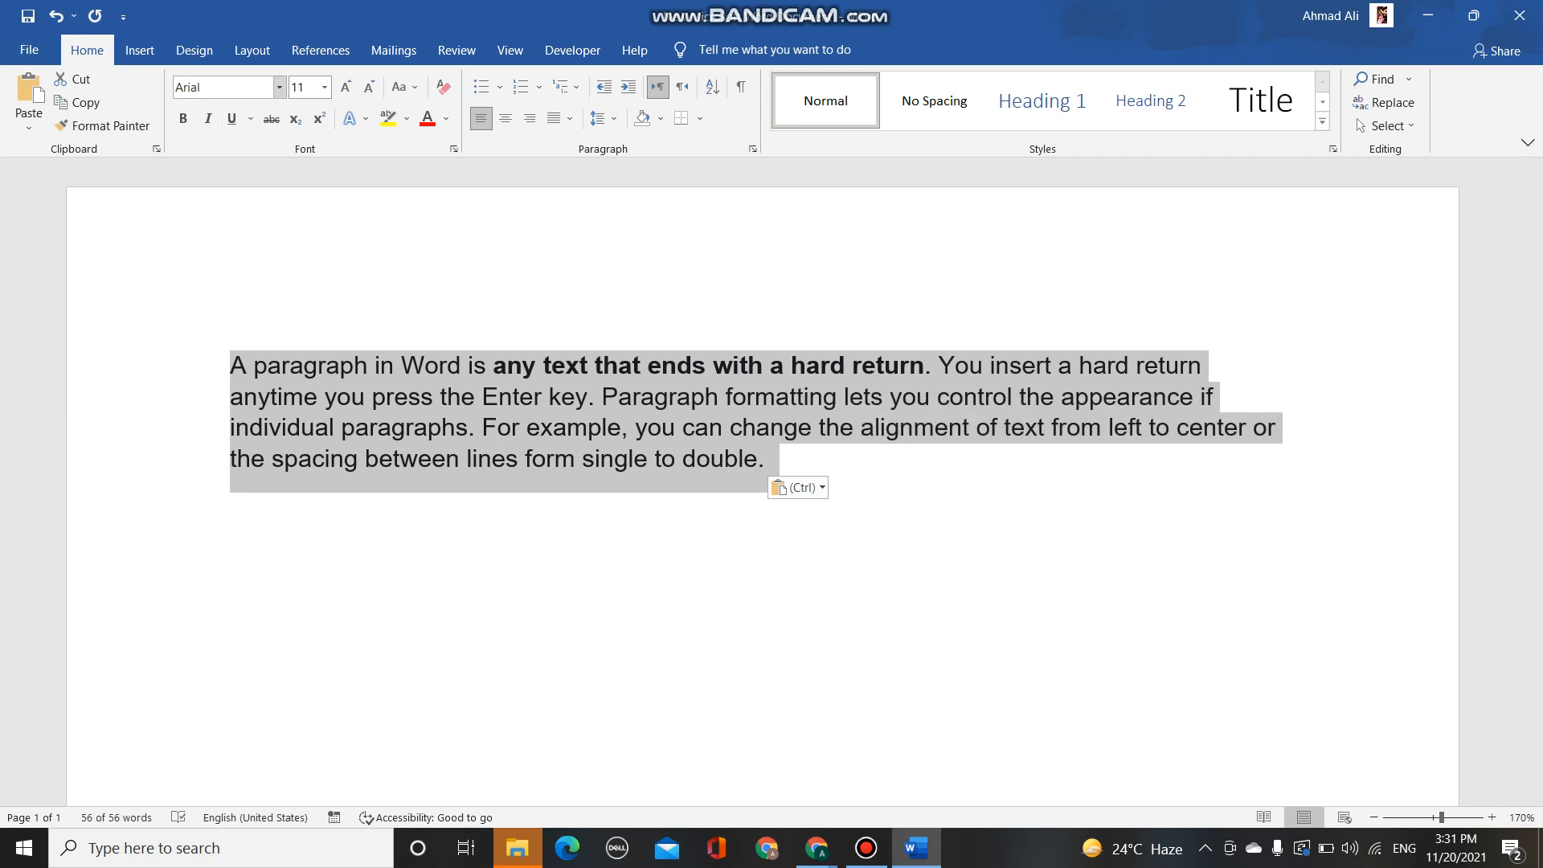
{"action": "left_click", "coordinate": [279, 87]}
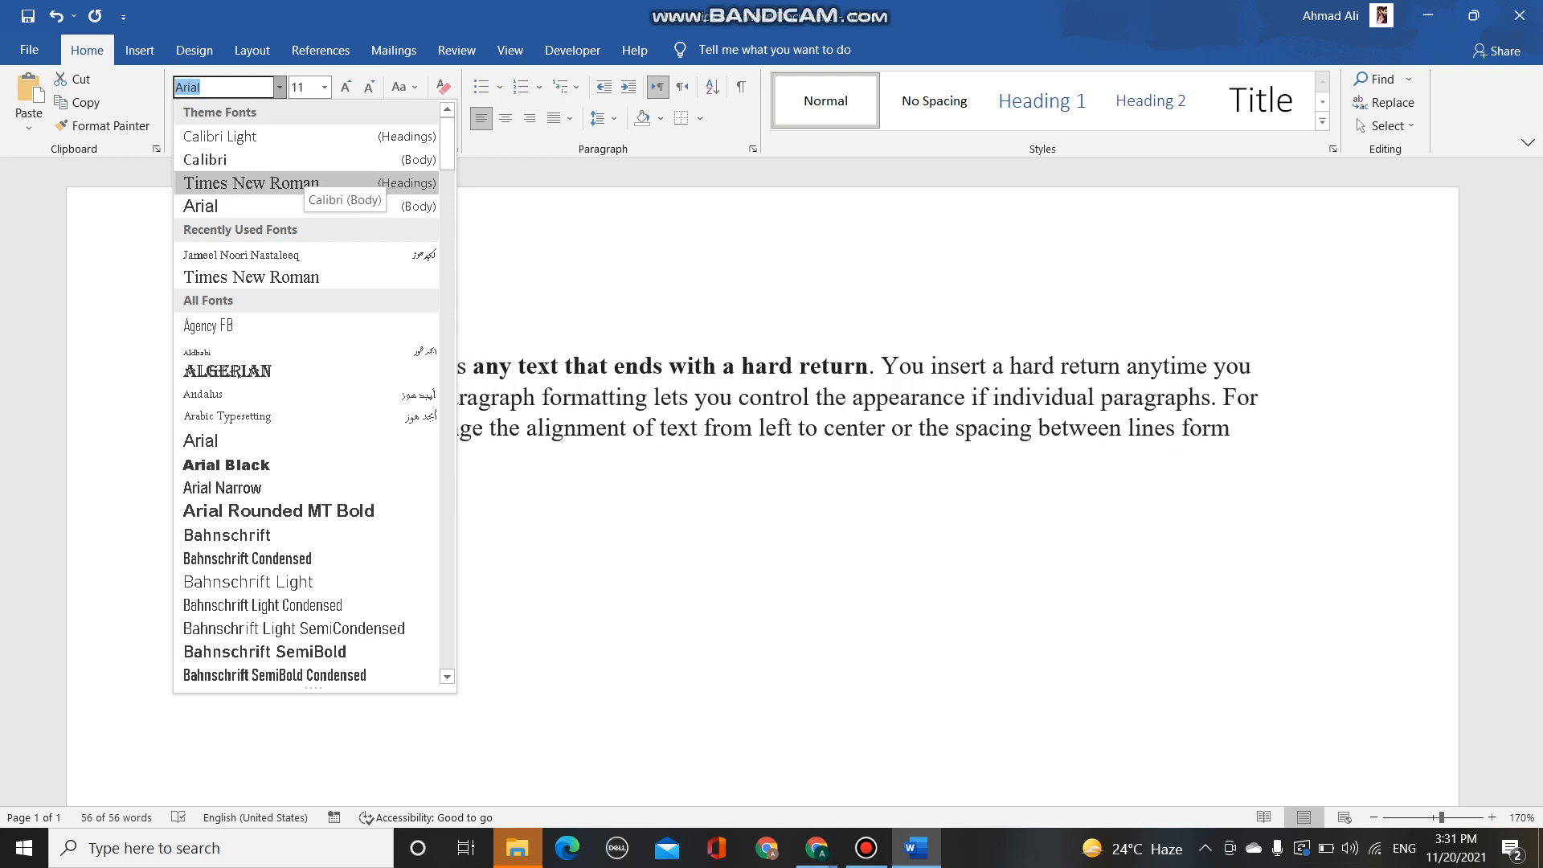
{"action": "left_click", "coordinate": [305, 182]}
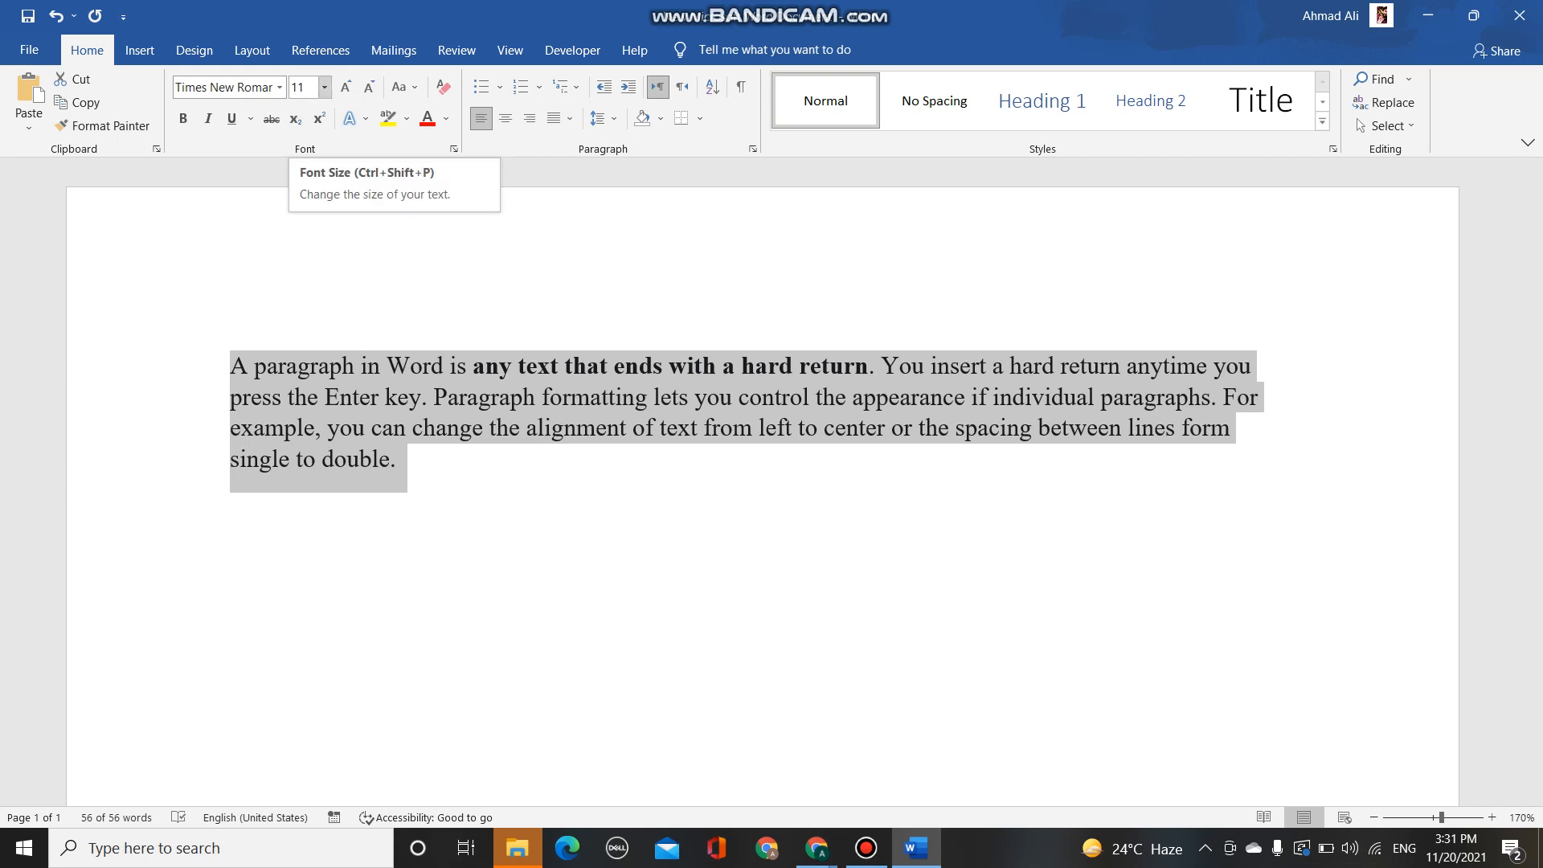
{"action": "left_click", "coordinate": [324, 86]}
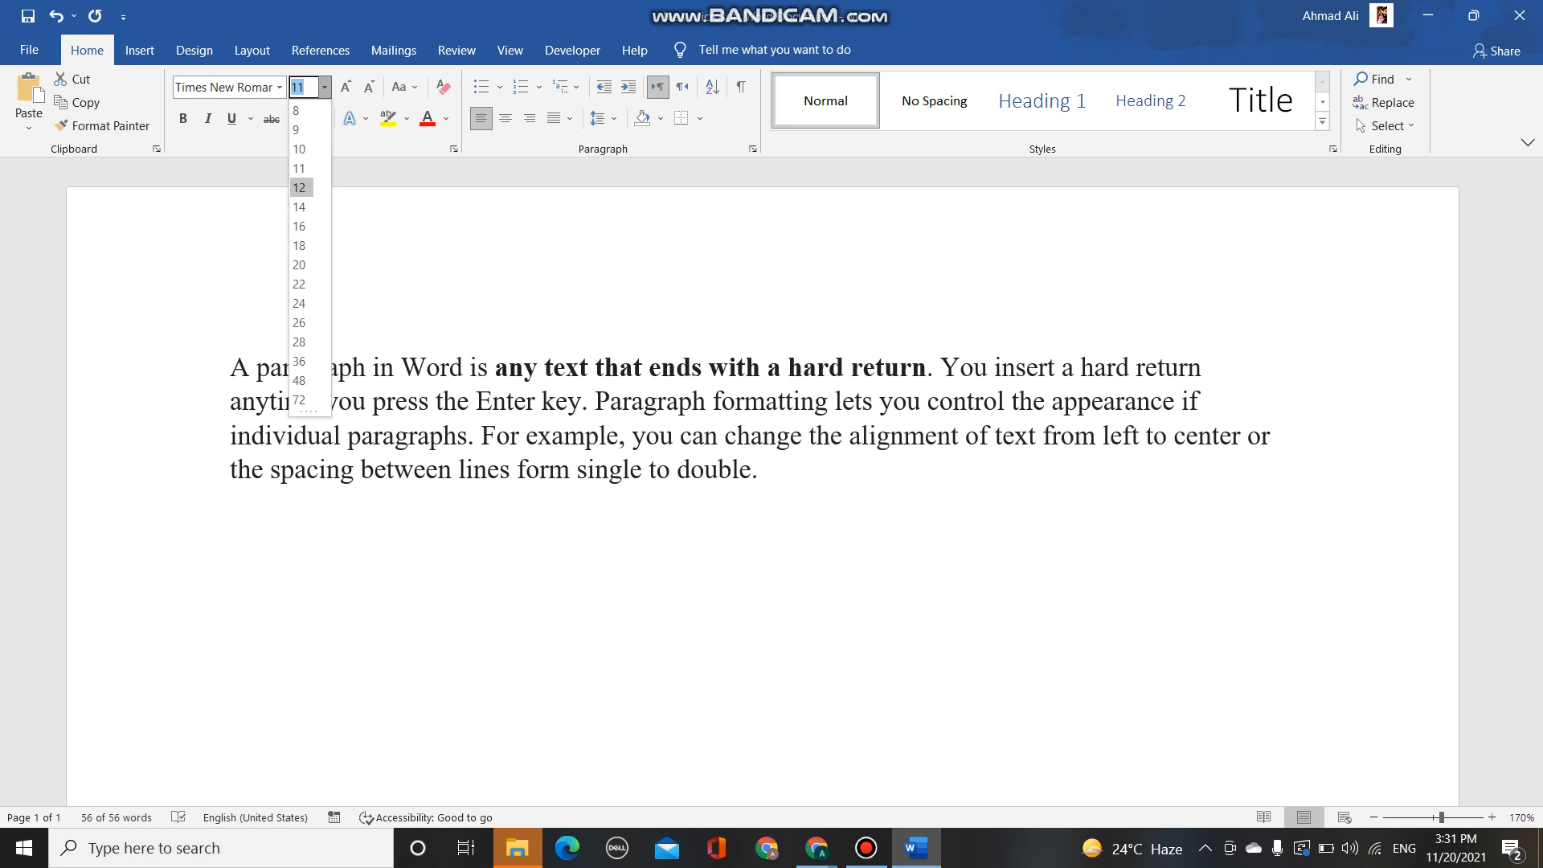
{"action": "left_click", "coordinate": [300, 187]}
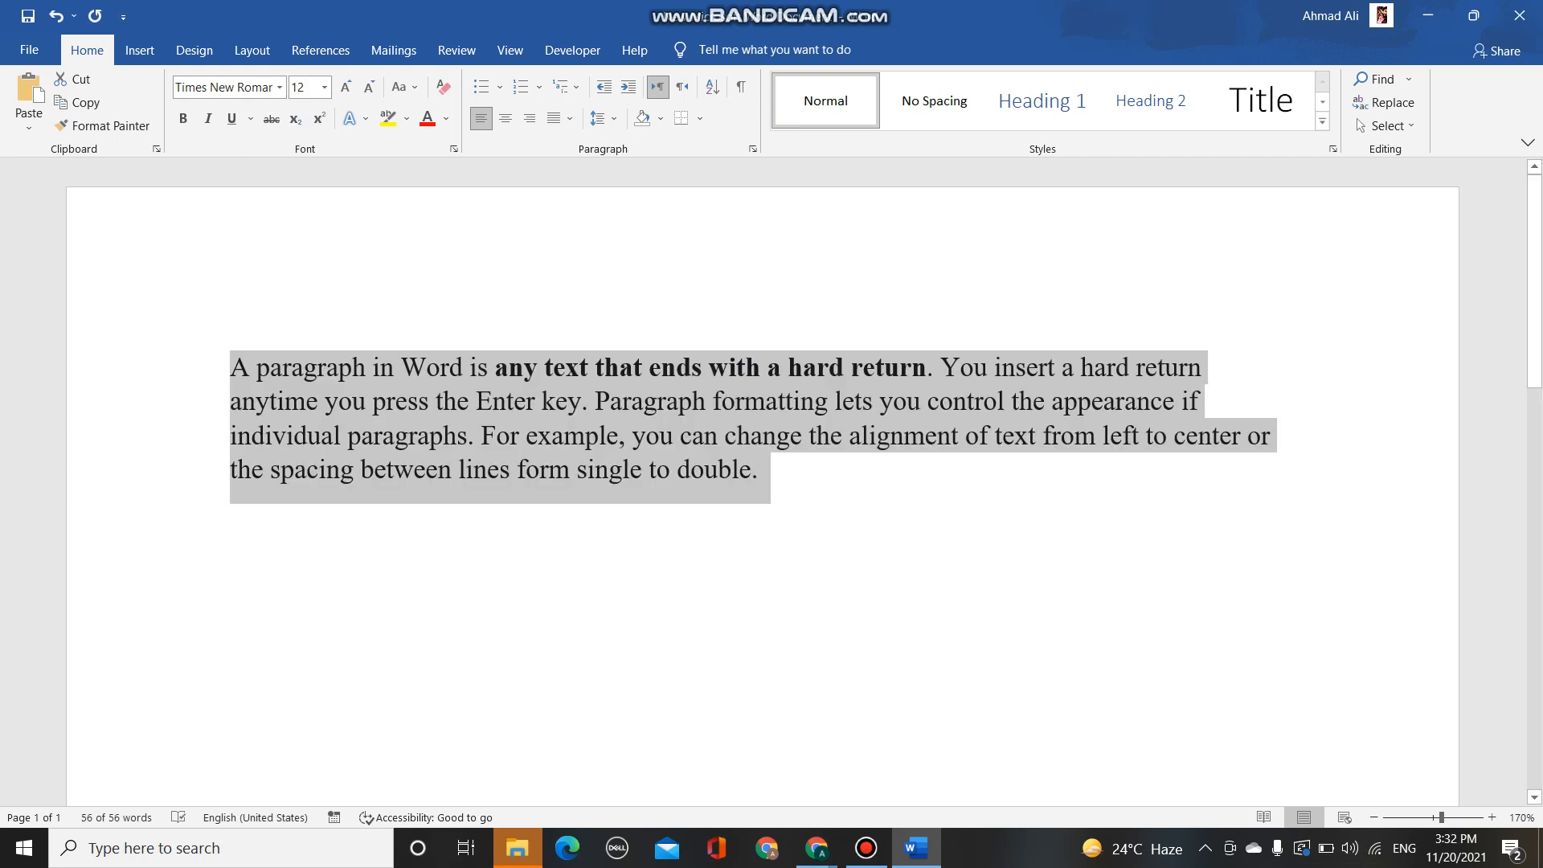
Step: Select the entire paragraph again and make all of its text bold and italic
{"action": "left_click", "coordinate": [439, 367]}
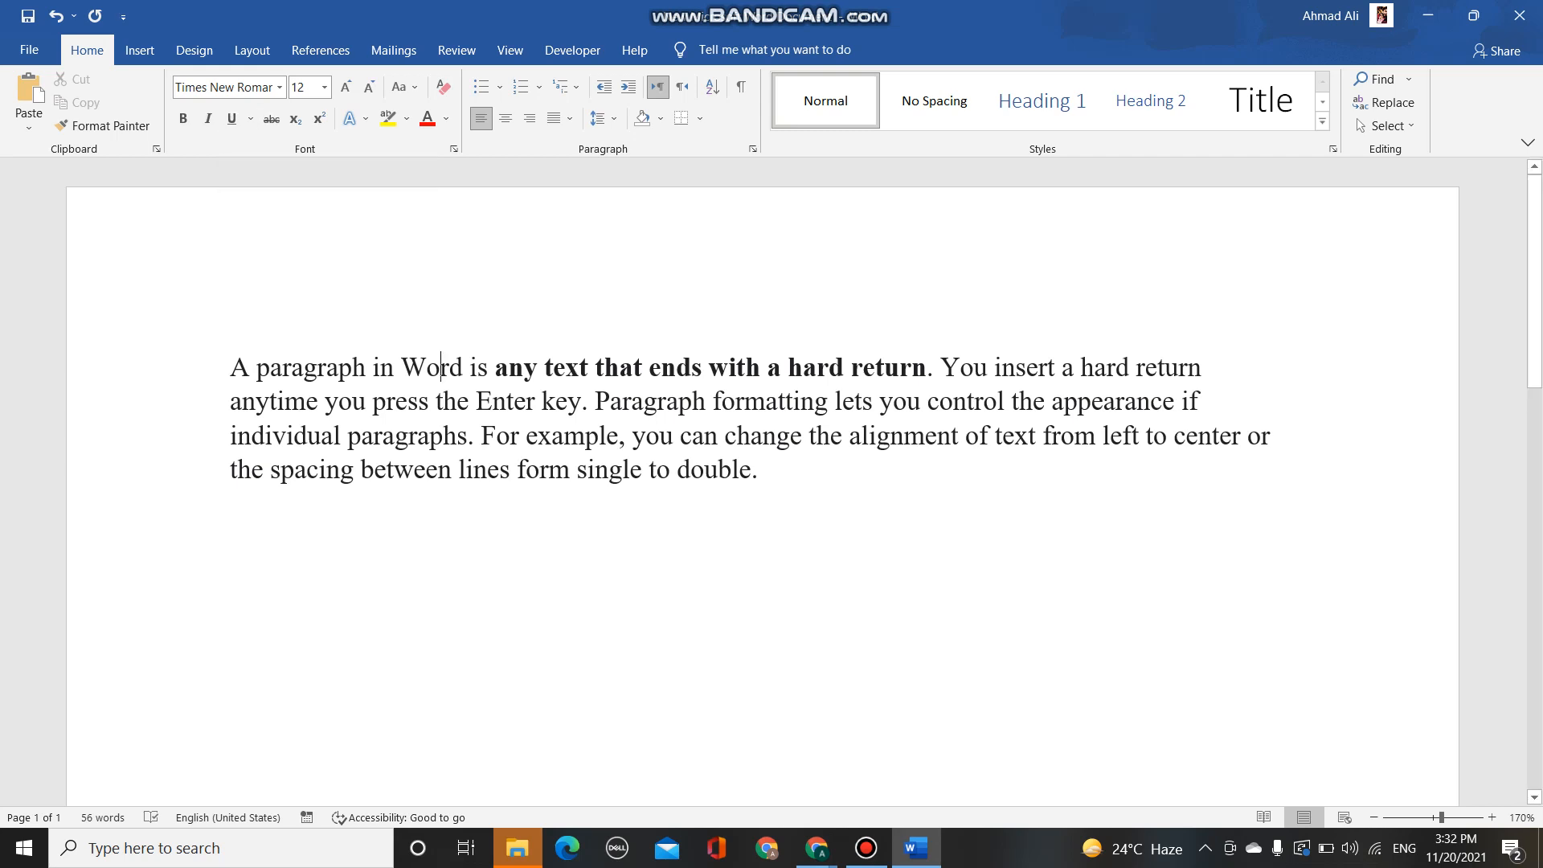
{"action": "key", "text": "Home"}
{"action": "key", "text": "ctrl+shift+Right"}
{"action": "key", "text": "ctrl+shift+Right"}
{"action": "key", "text": "ctrl+shift+Right"}
{"action": "key", "text": "ctrl+shift+Right"}
{"action": "key", "text": "ctrl+shift+Right"}
{"action": "key", "text": "ctrl+shift+Right"}
{"action": "key", "text": "ctrl+shift+Right"}
{"action": "key", "text": "ctrl+shift+Right"}
{"action": "key", "text": "ctrl+shift+Right"}
{"action": "key", "text": "ctrl+shift+Right"}
{"action": "key", "text": "ctrl+shift+Right"}
{"action": "key", "text": "ctrl+shift+Right"}
{"action": "key", "text": "ctrl+shift+Right"}
{"action": "key", "text": "ctrl+shift+Right"}
{"action": "key", "text": "ctrl+shift+Right"}
{"action": "key", "text": "ctrl+shift+Right"}
{"action": "key", "text": "ctrl+shift+Right"}
{"action": "key", "text": "ctrl+shift+Right"}
{"action": "key", "text": "ctrl+shift+Right"}
{"action": "key", "text": "ctrl+shift+Right"}
{"action": "key", "text": "ctrl+shift+Right"}
{"action": "key", "text": "ctrl+shift+Right"}
{"action": "key", "text": "ctrl+shift+Right"}
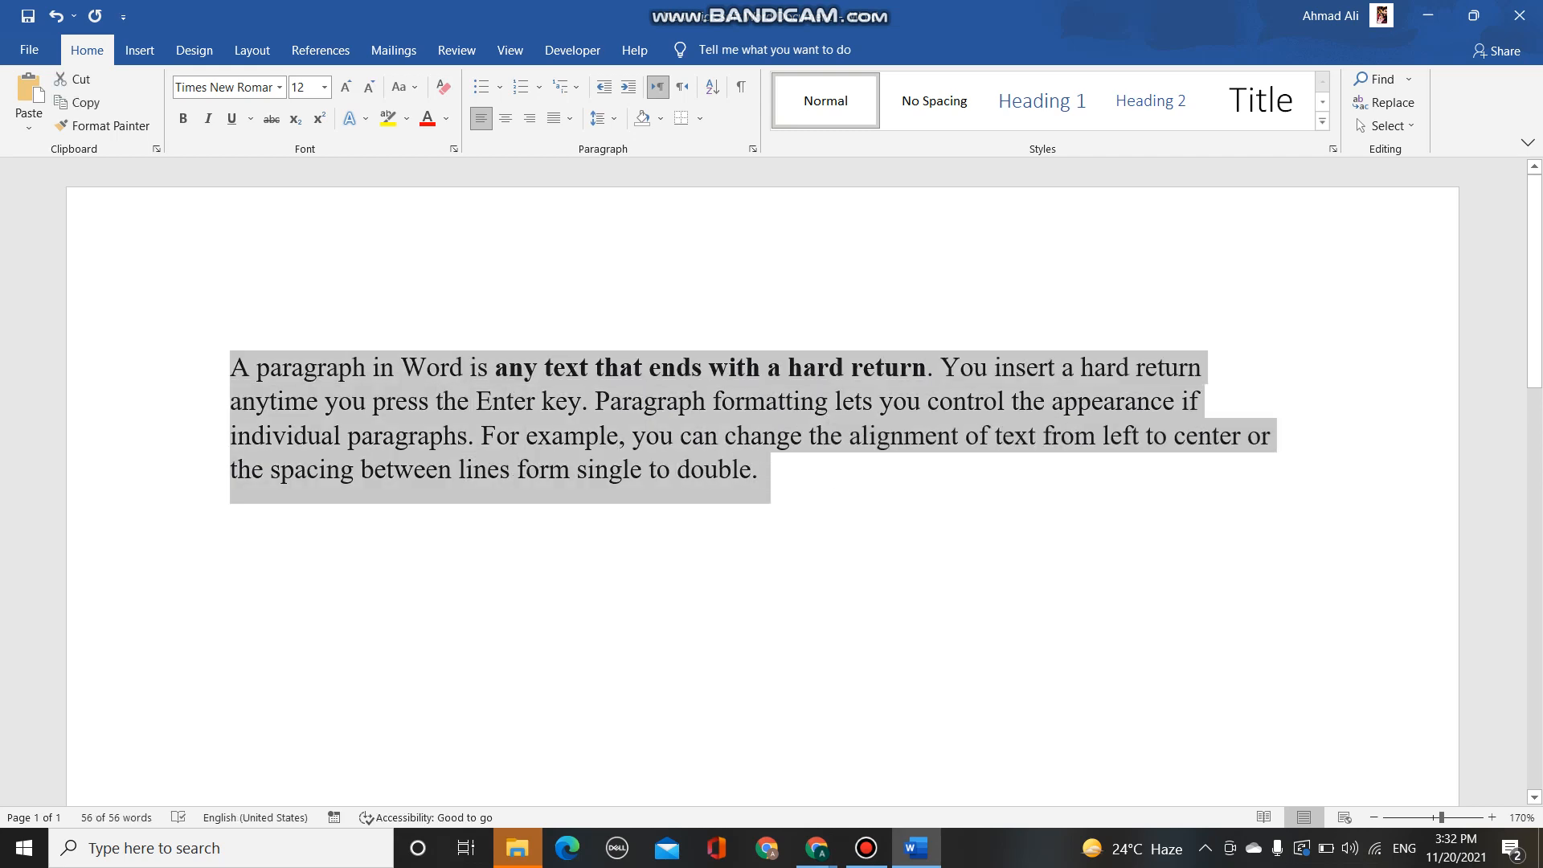
{"action": "key", "text": "ctrl+b"}
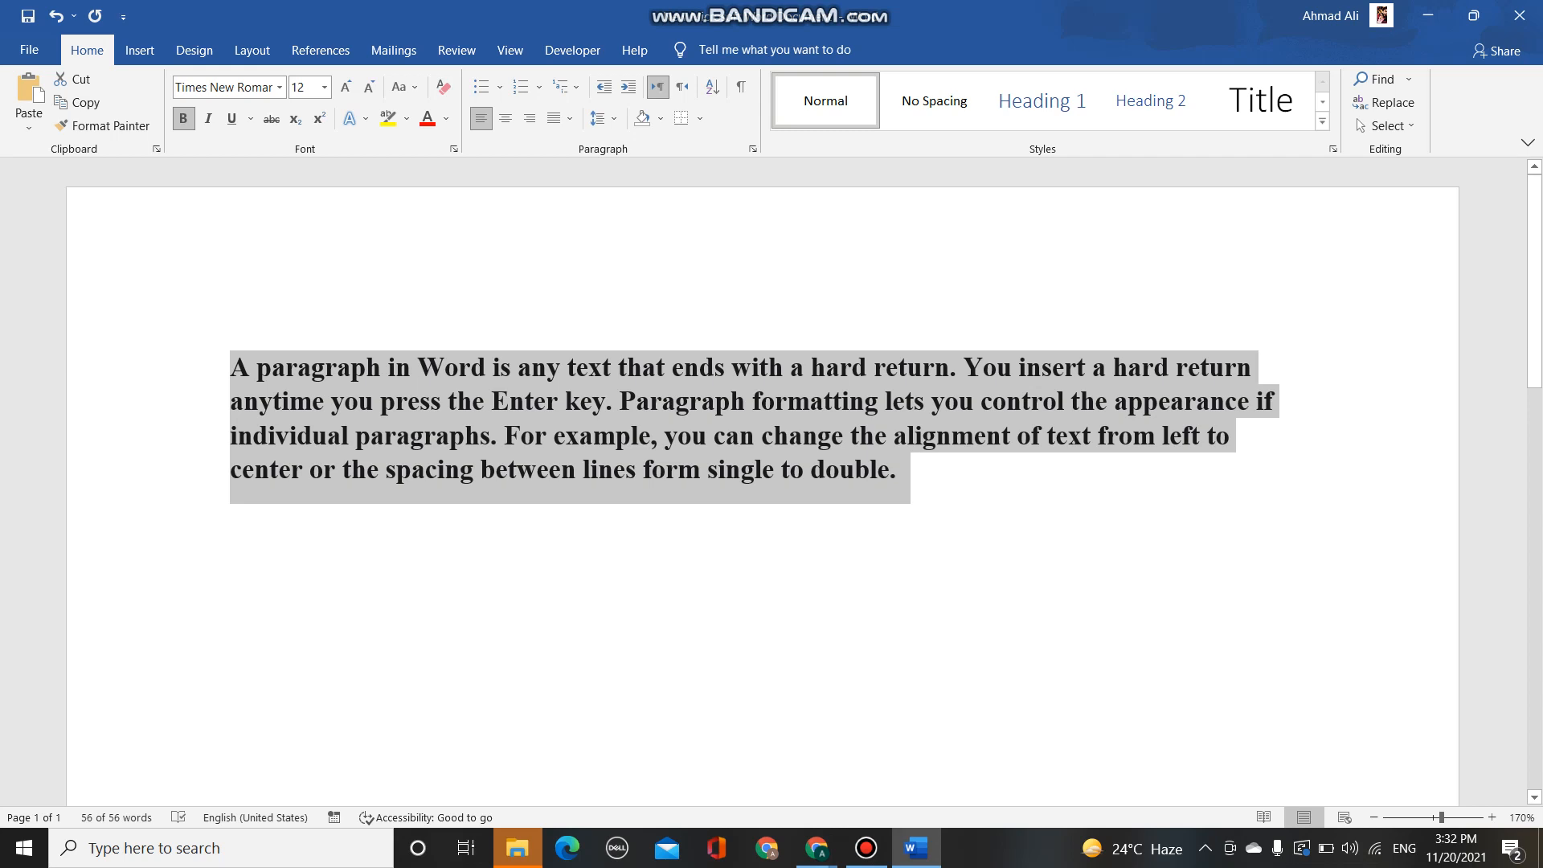
{"action": "key", "text": "ctrl+i"}
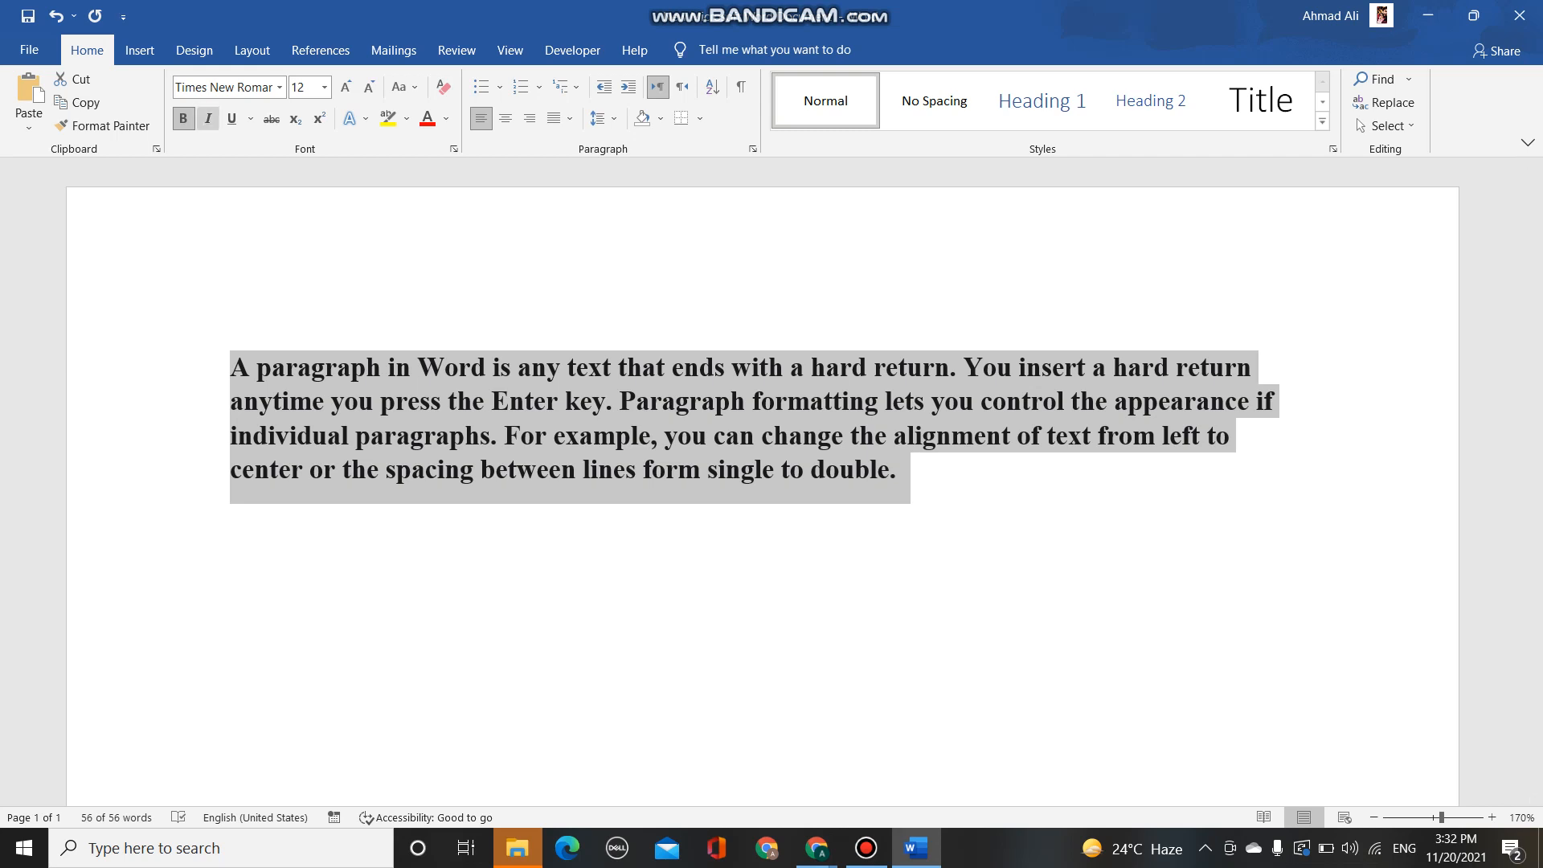
{"action": "left_click", "coordinate": [207, 118]}
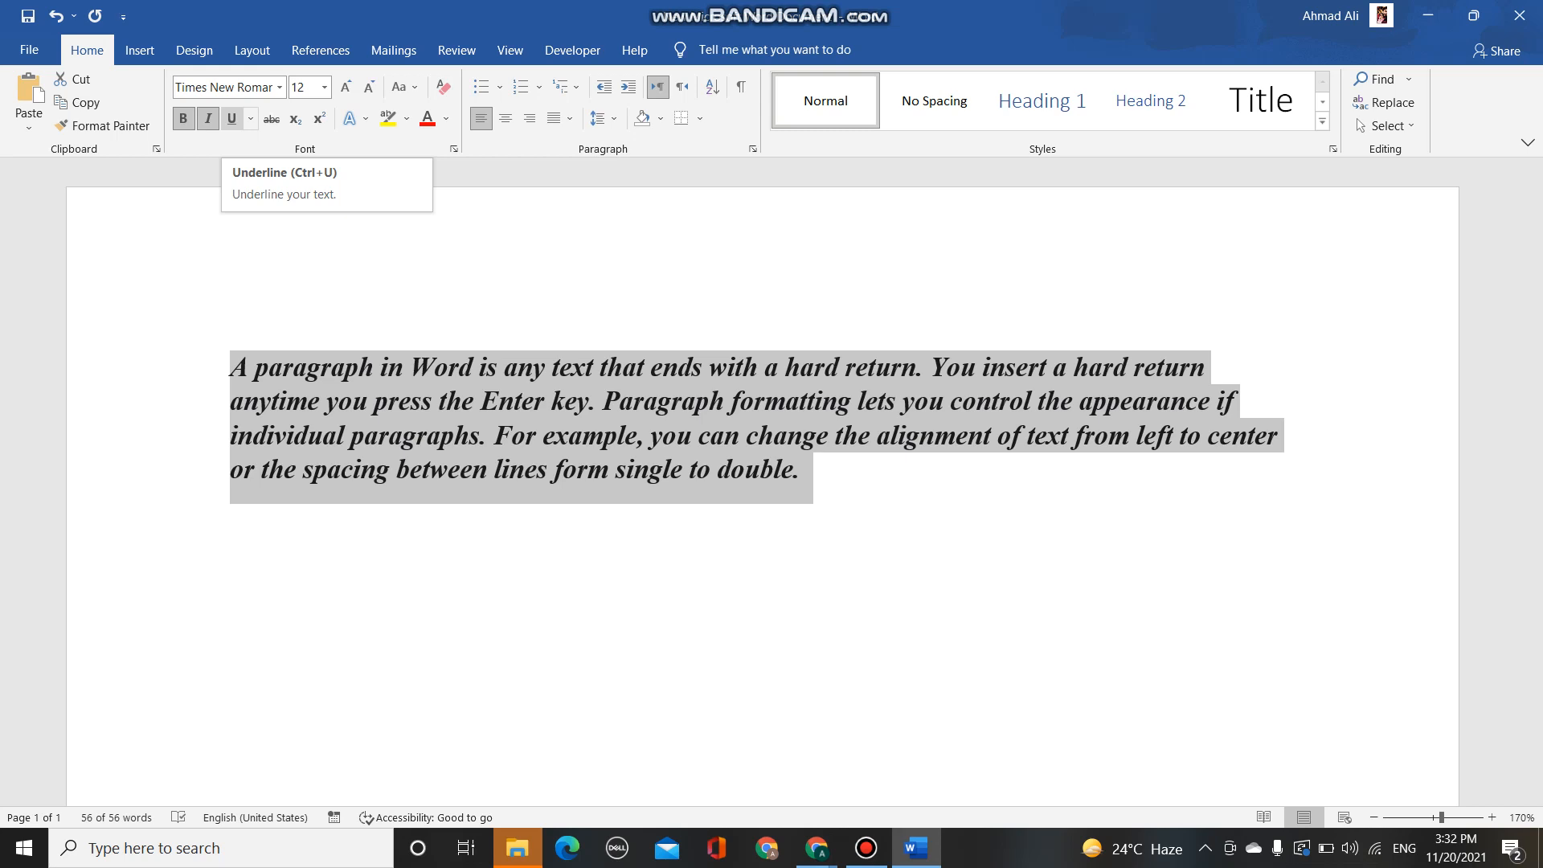
Step: Underline the paragraph, trying a single and a thick or double line before applying the dotted underline
{"action": "left_click", "coordinate": [232, 118]}
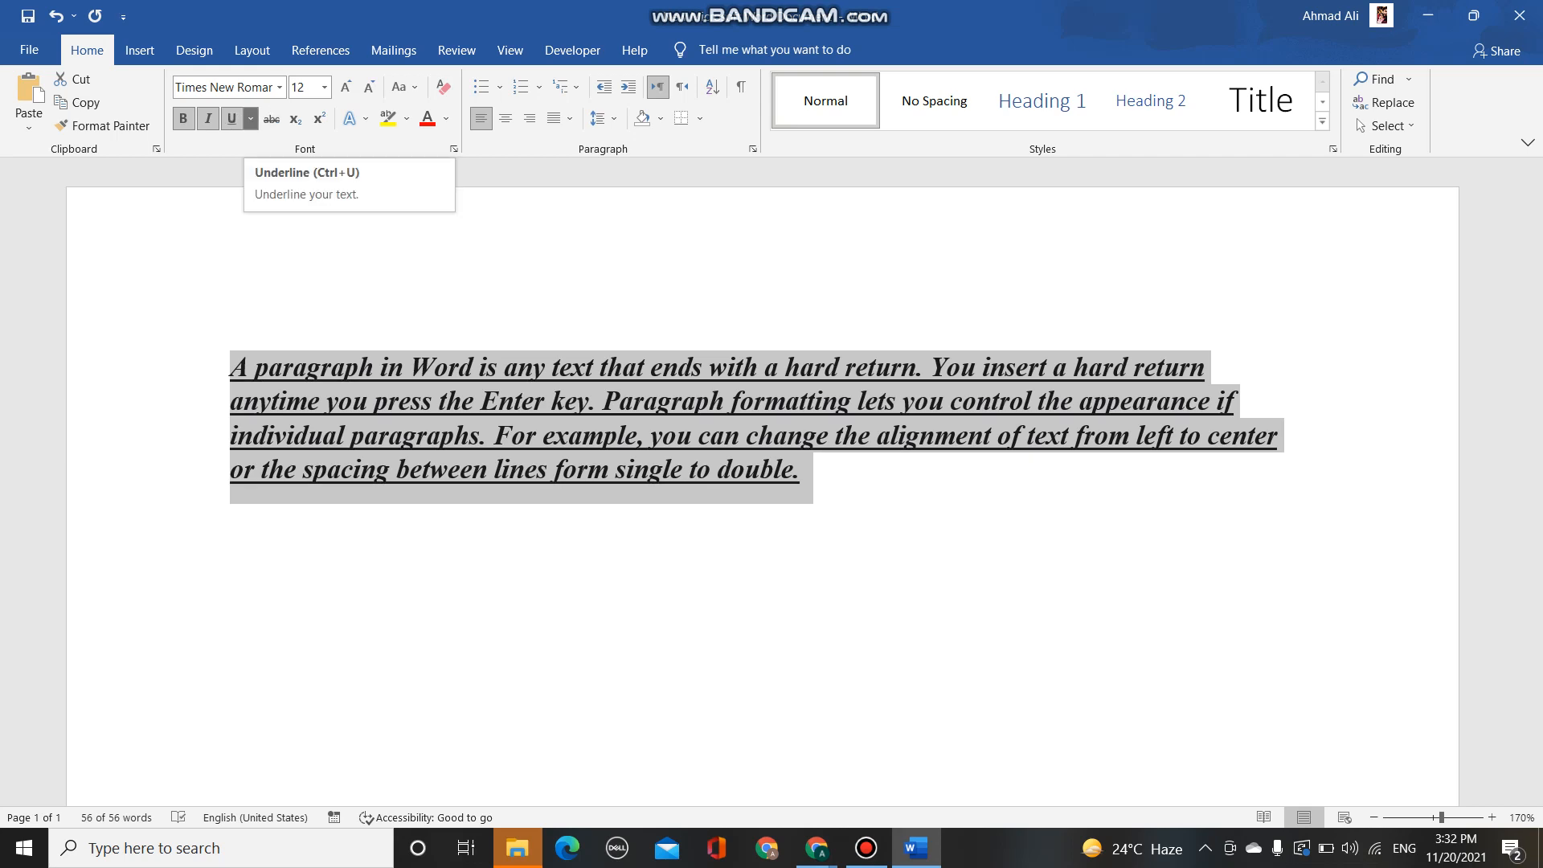
{"action": "left_click", "coordinate": [251, 118]}
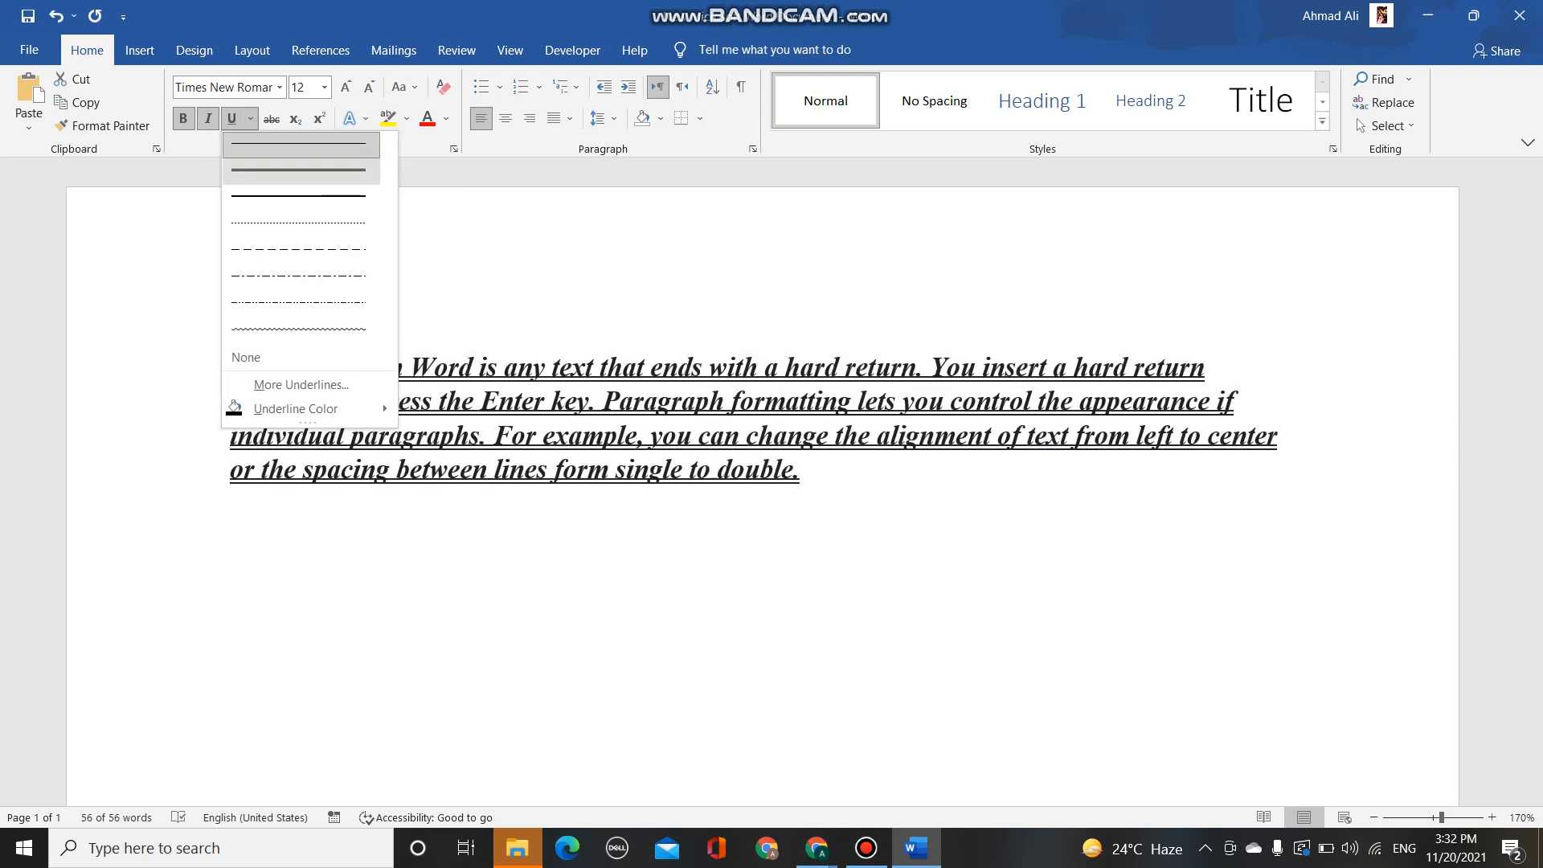
{"action": "left_click", "coordinate": [257, 171]}
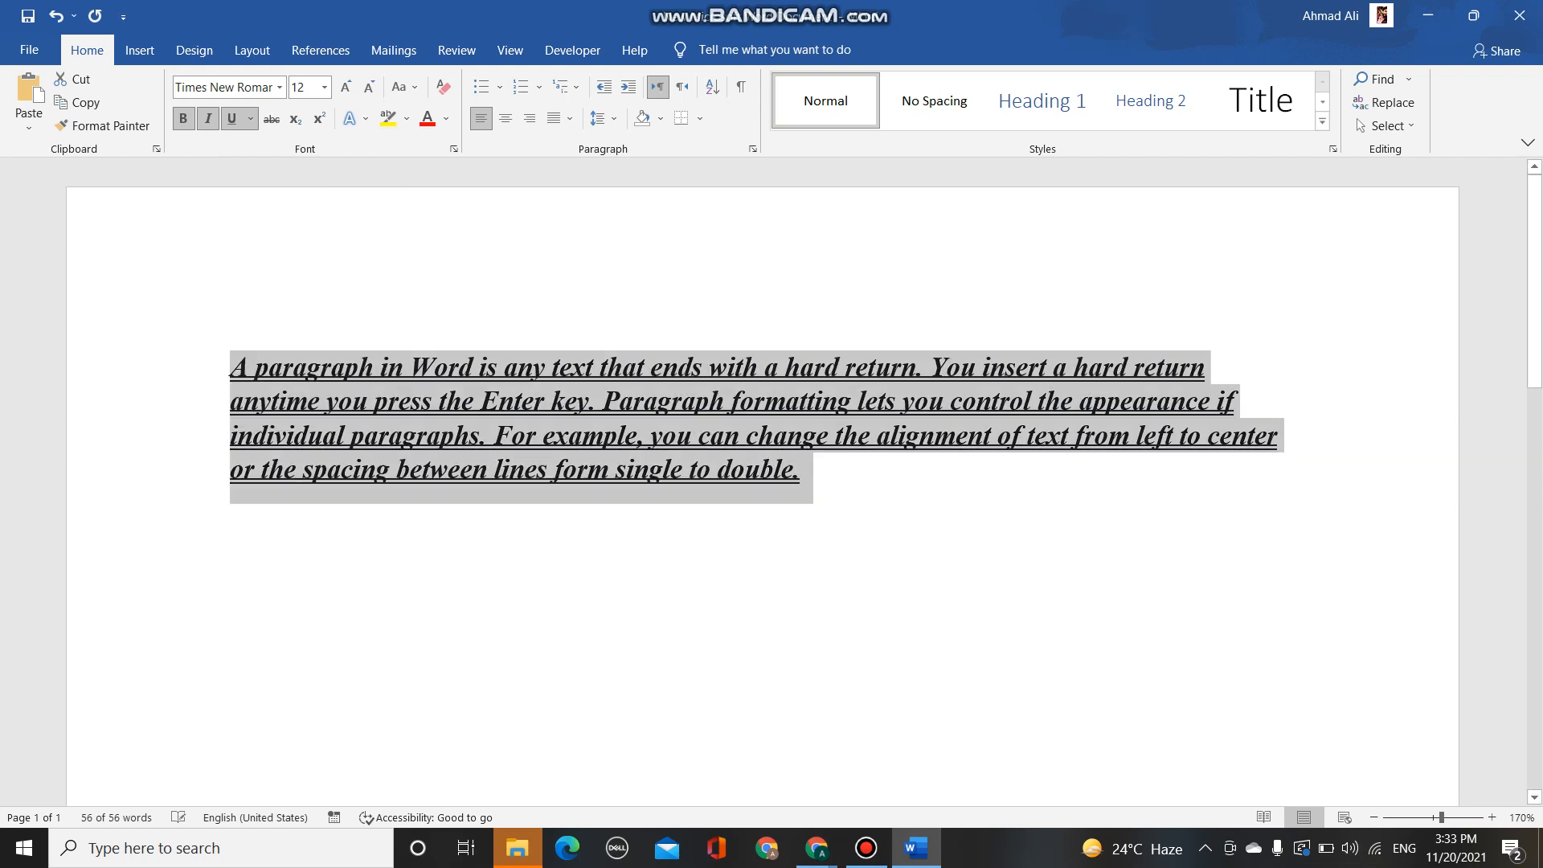
{"action": "left_click", "coordinate": [251, 119]}
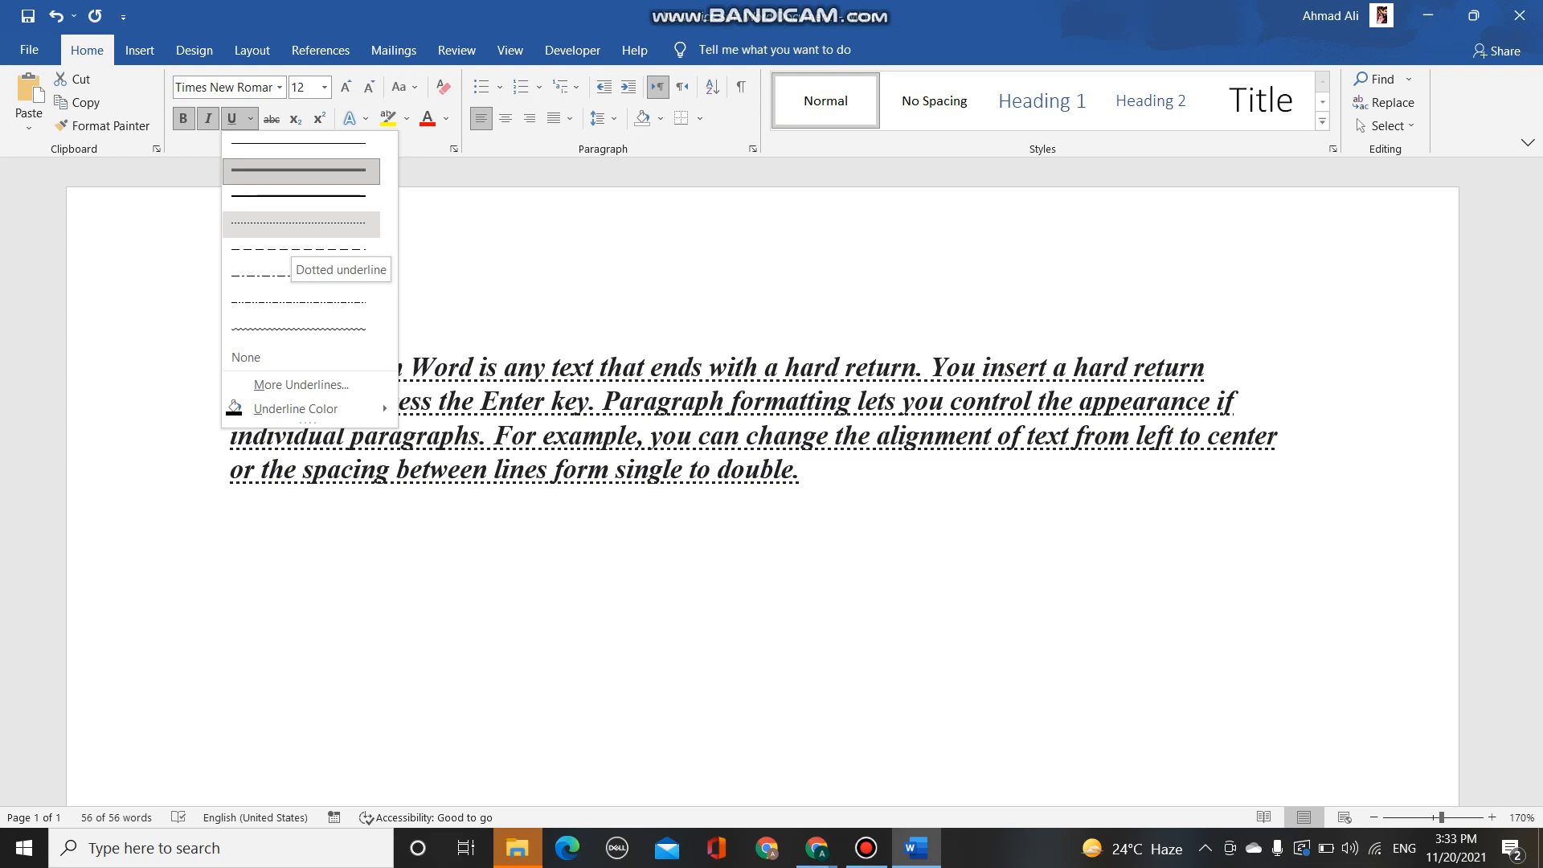
{"action": "left_click", "coordinate": [297, 224]}
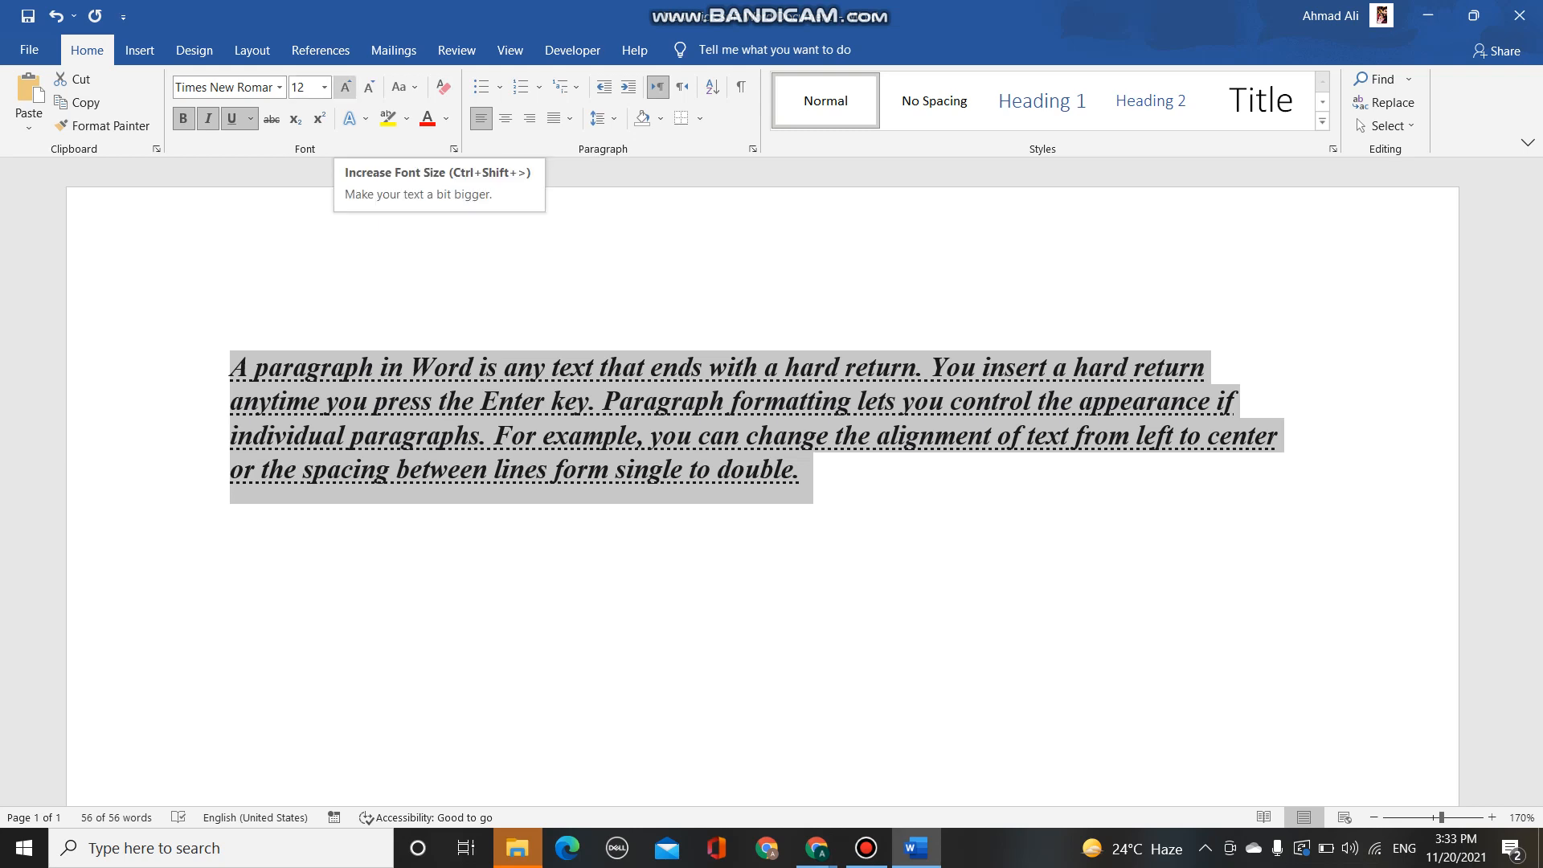
Step: Step the paragraph's font size up and down, settling on 14, and apply the gold outlined text effect
{"action": "left_click", "coordinate": [344, 87]}
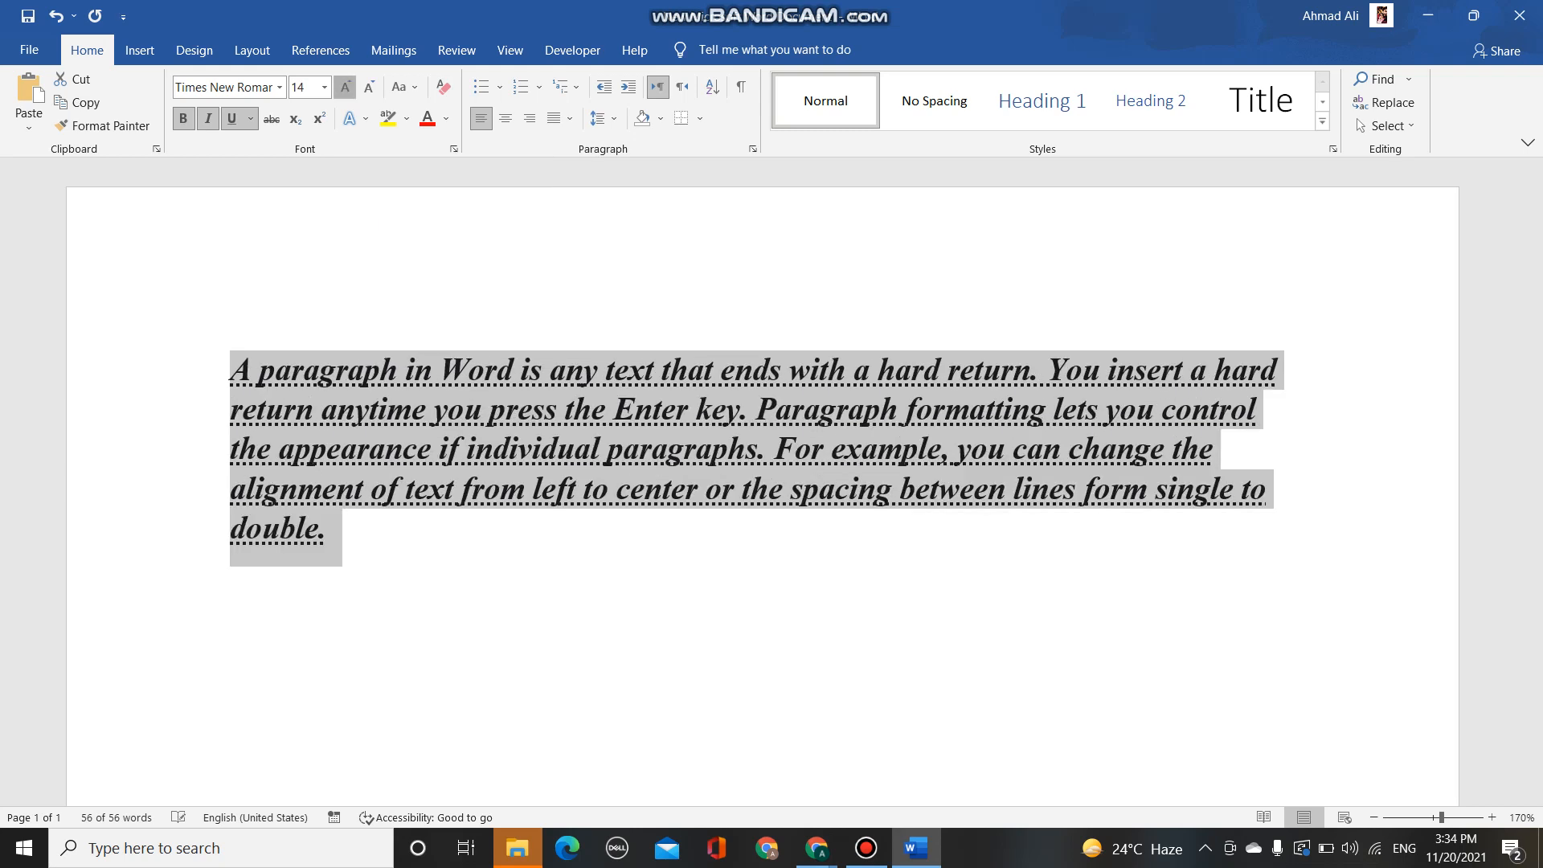
{"action": "left_click", "coordinate": [345, 87]}
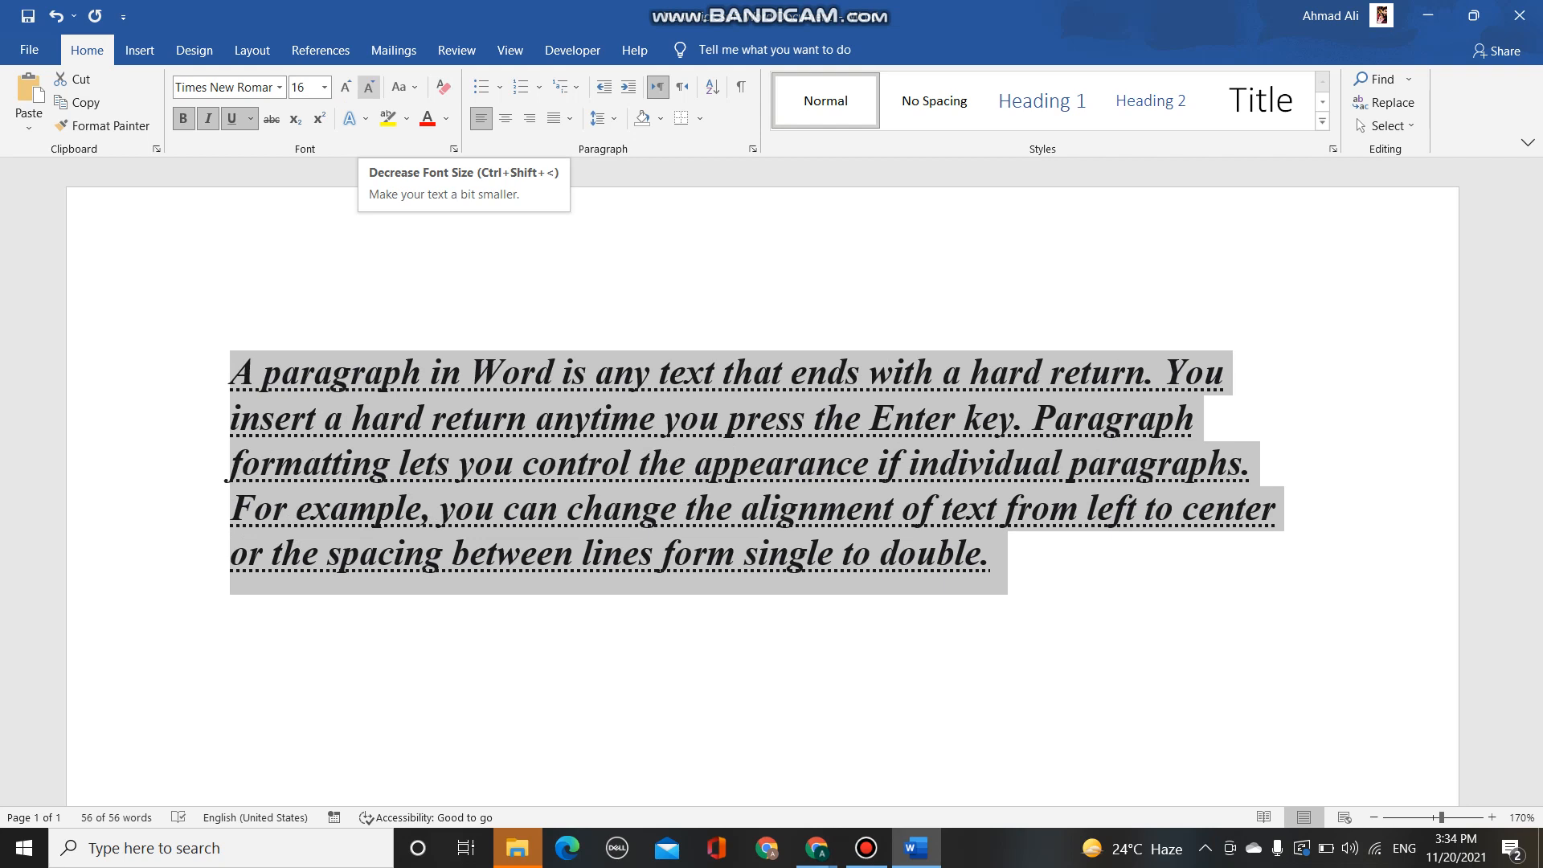
{"action": "left_click", "coordinate": [369, 87]}
{"action": "left_click", "coordinate": [369, 87]}
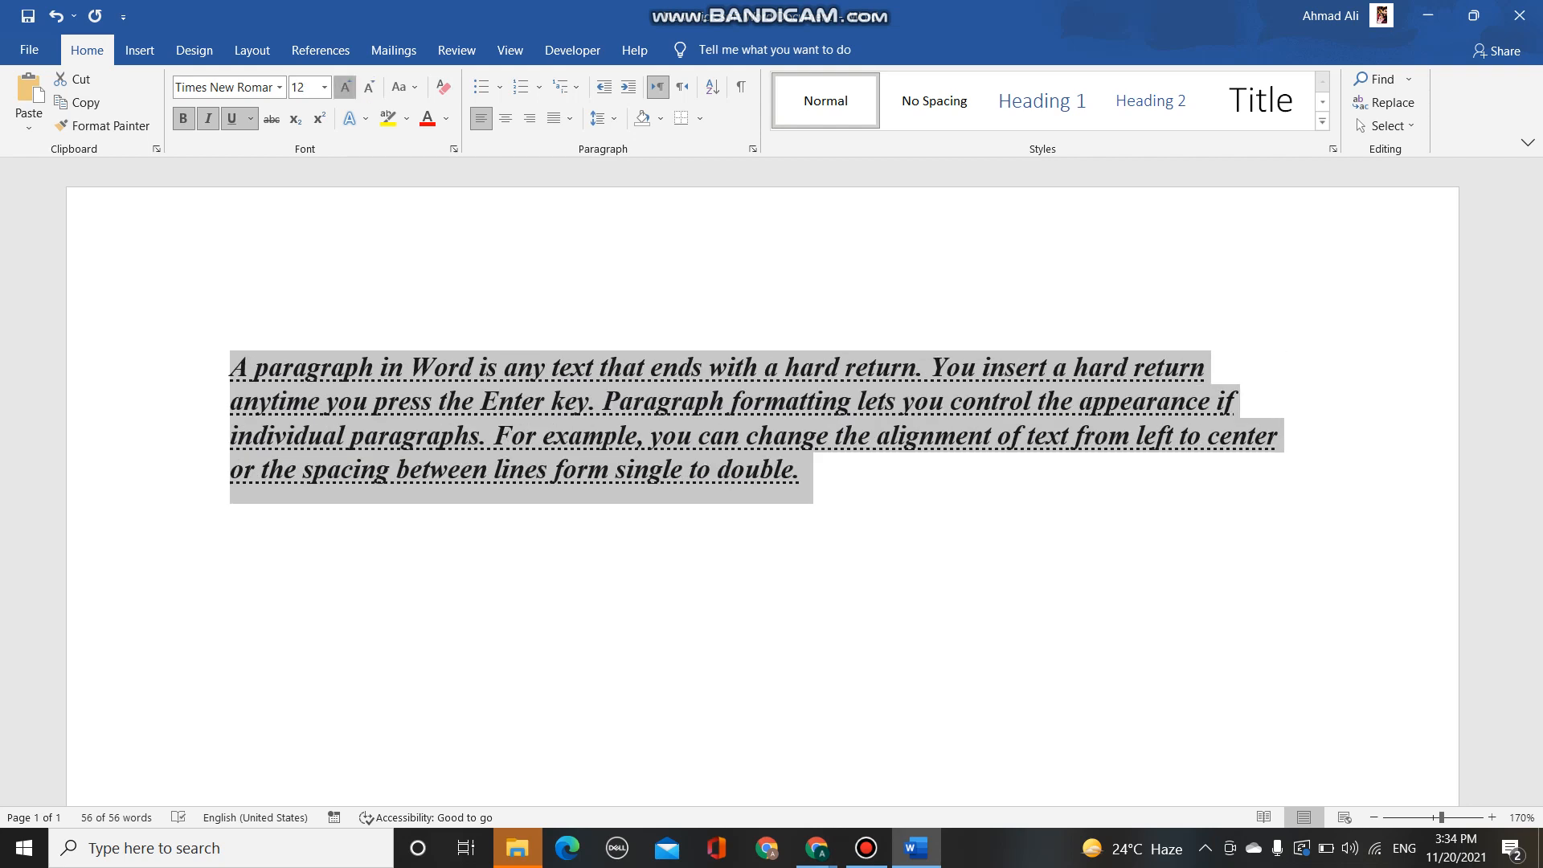
{"action": "left_click", "coordinate": [344, 87]}
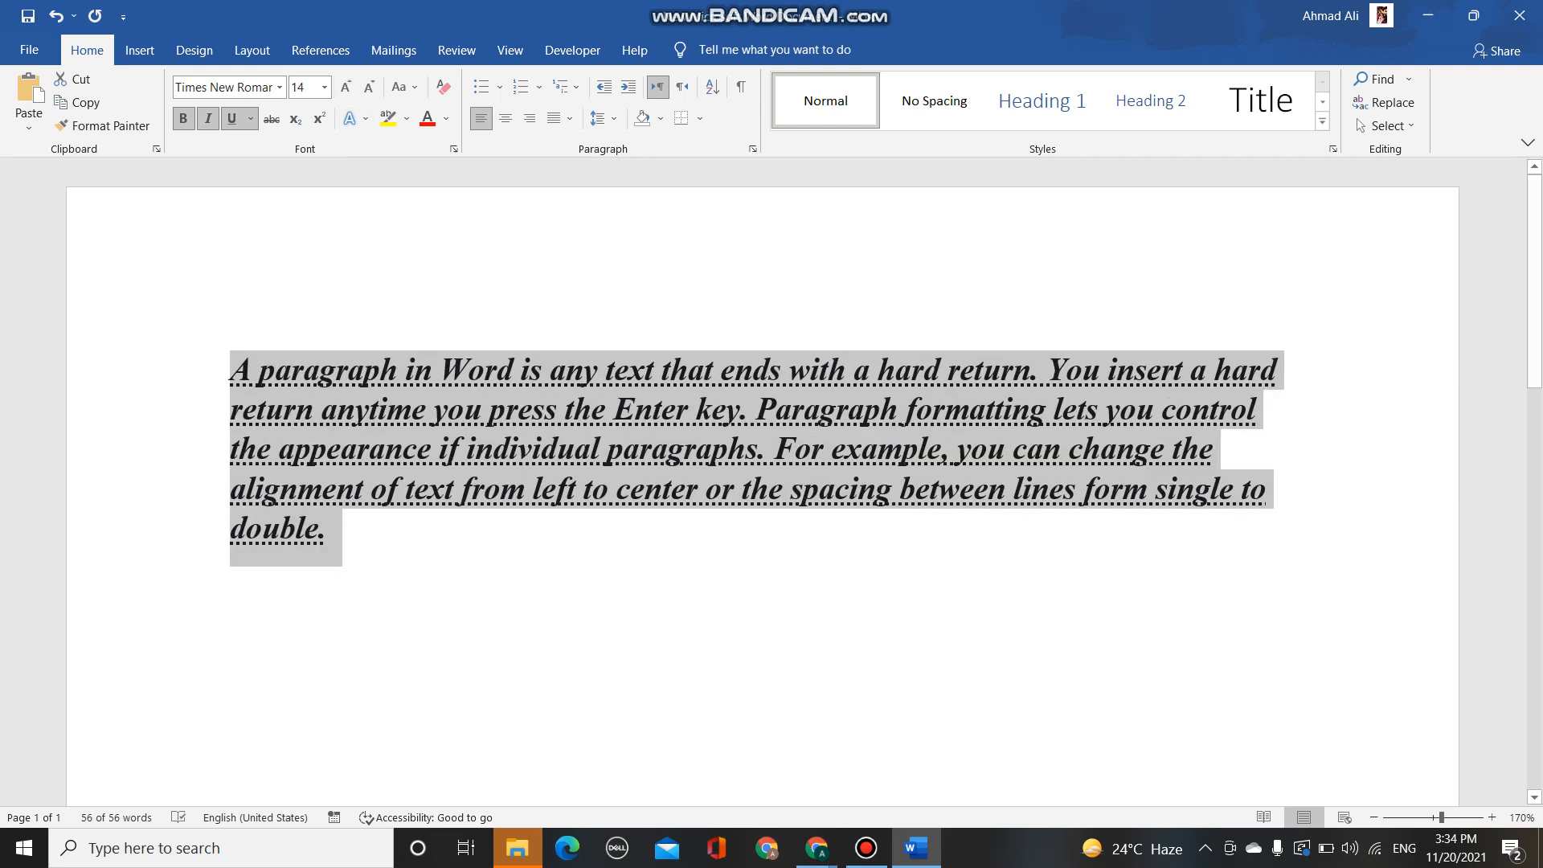
{"action": "left_click", "coordinate": [349, 118]}
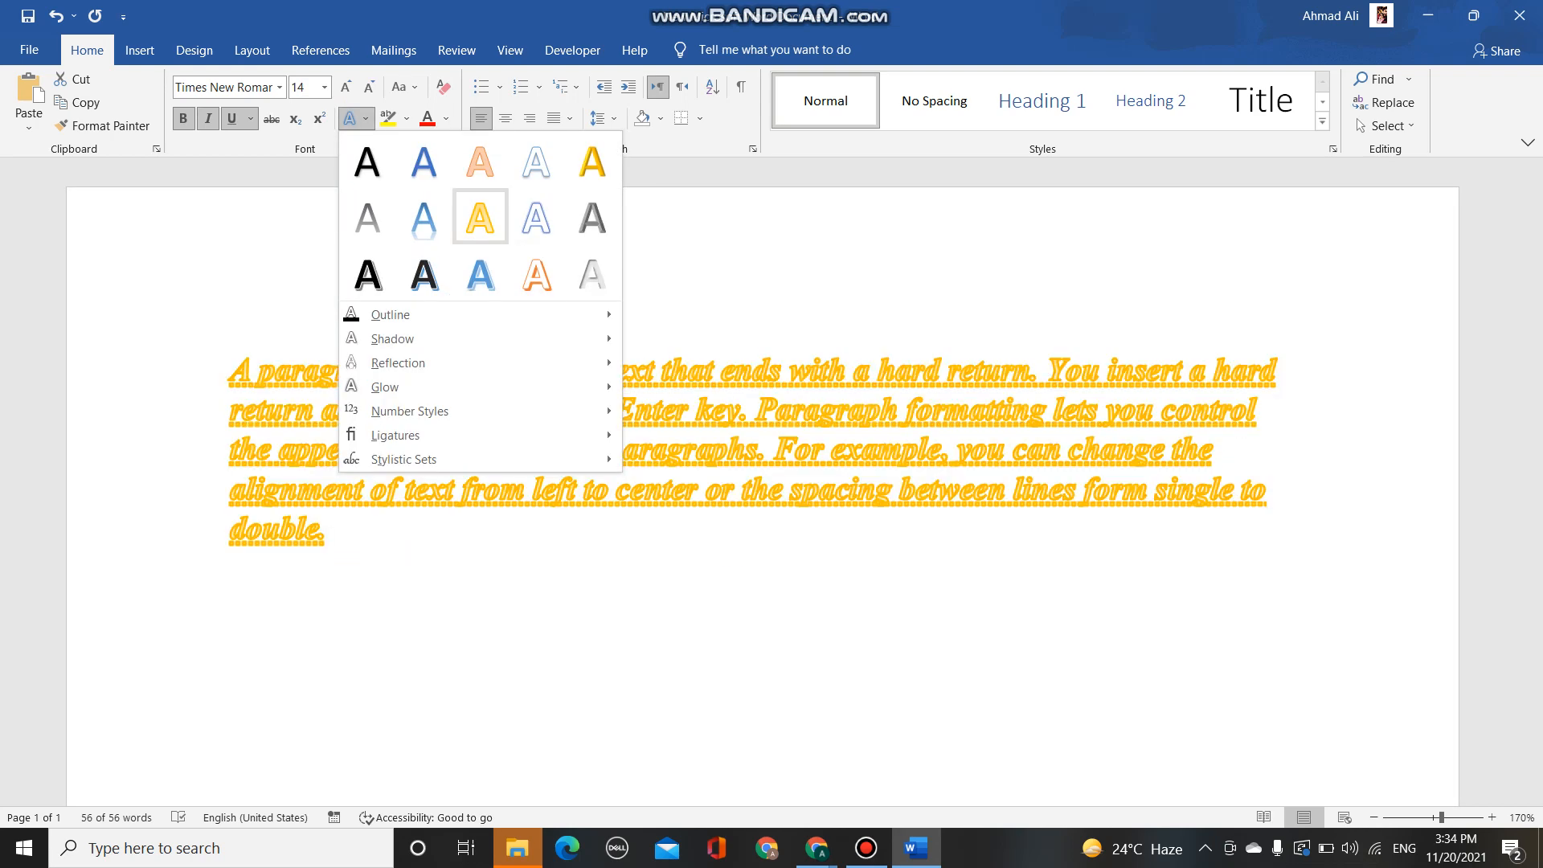
{"action": "left_click", "coordinate": [480, 217]}
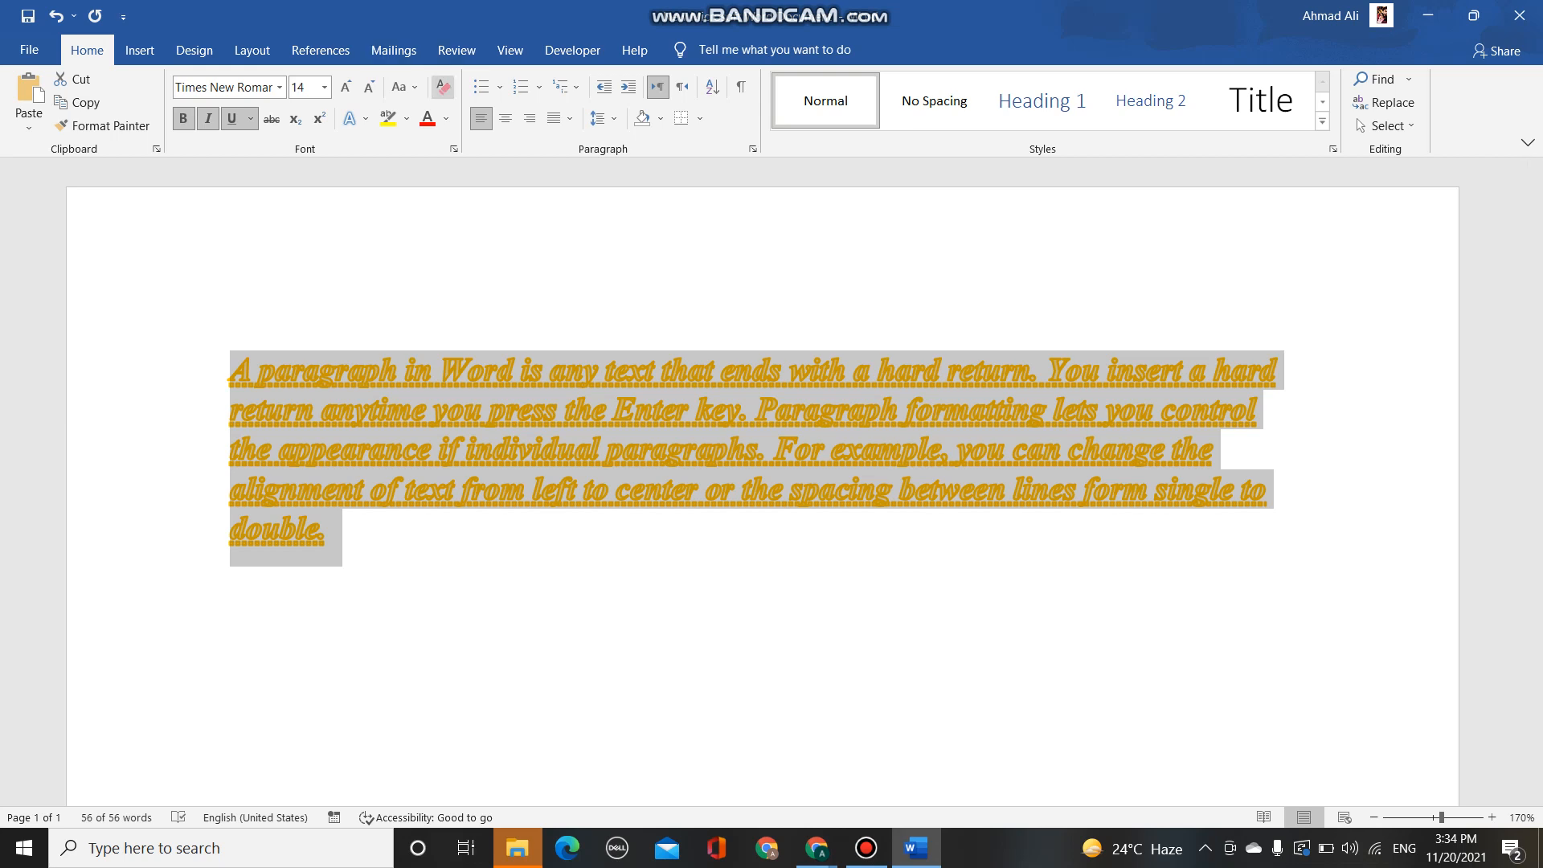
Step: Clear all formatting from the paragraph and set its font colour to dark gold
{"action": "left_click", "coordinate": [442, 87]}
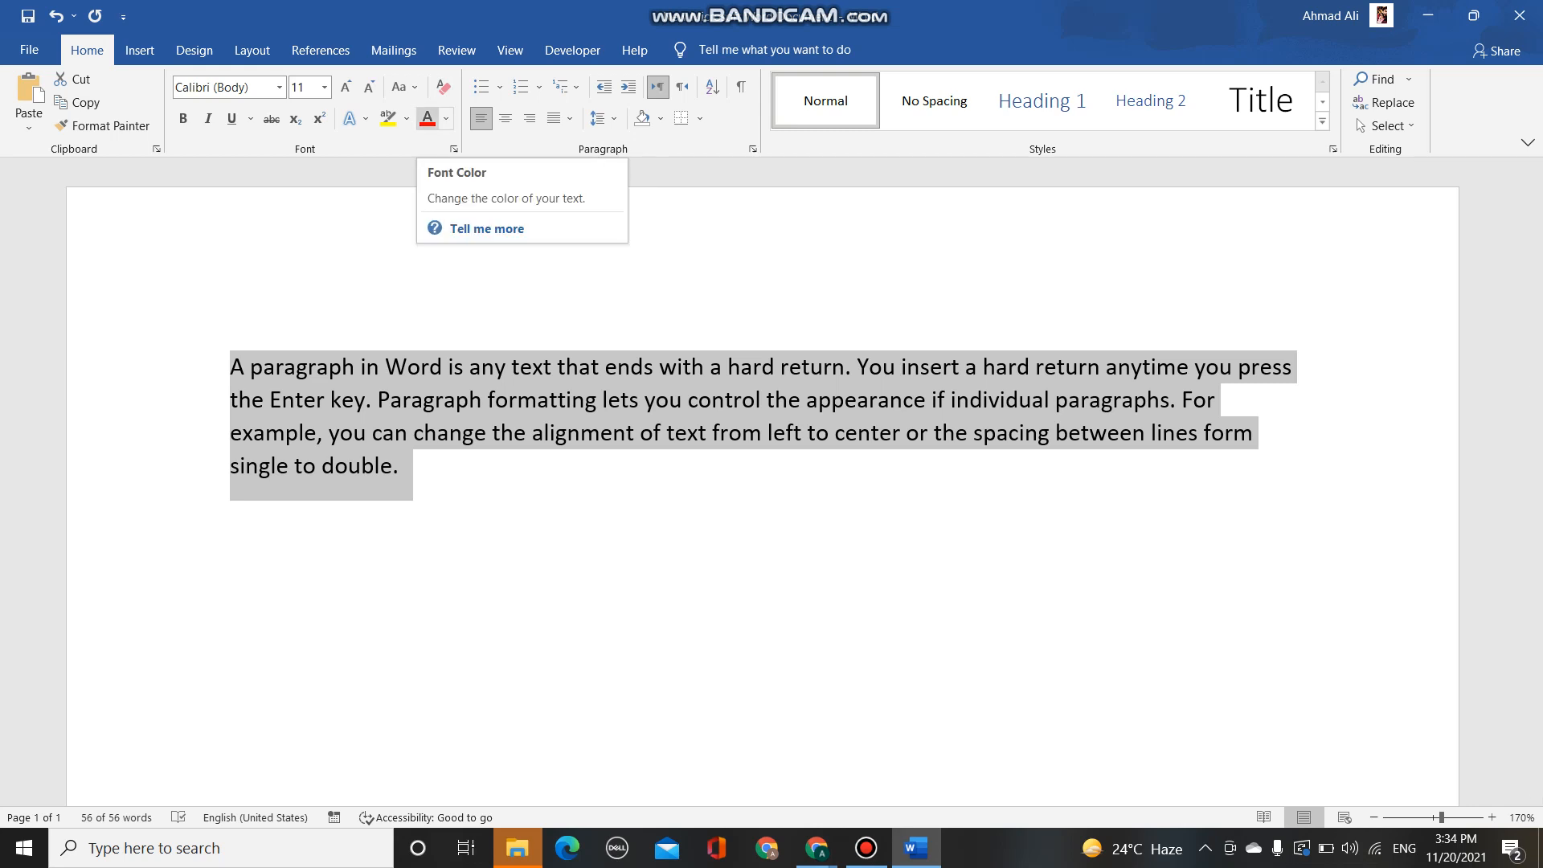
{"action": "left_click", "coordinate": [446, 119]}
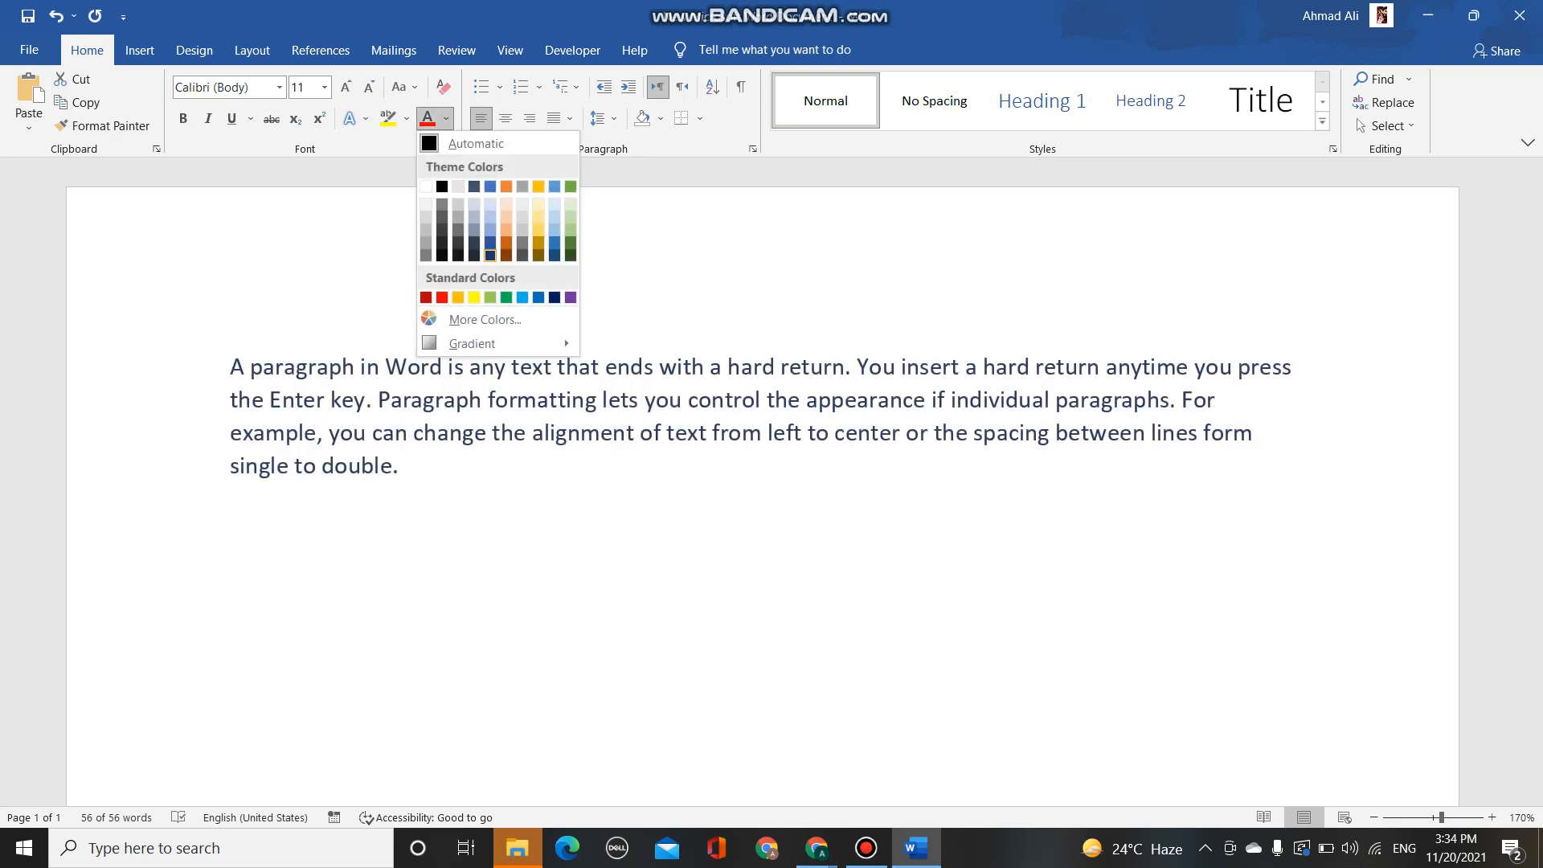
{"action": "left_click", "coordinate": [539, 242]}
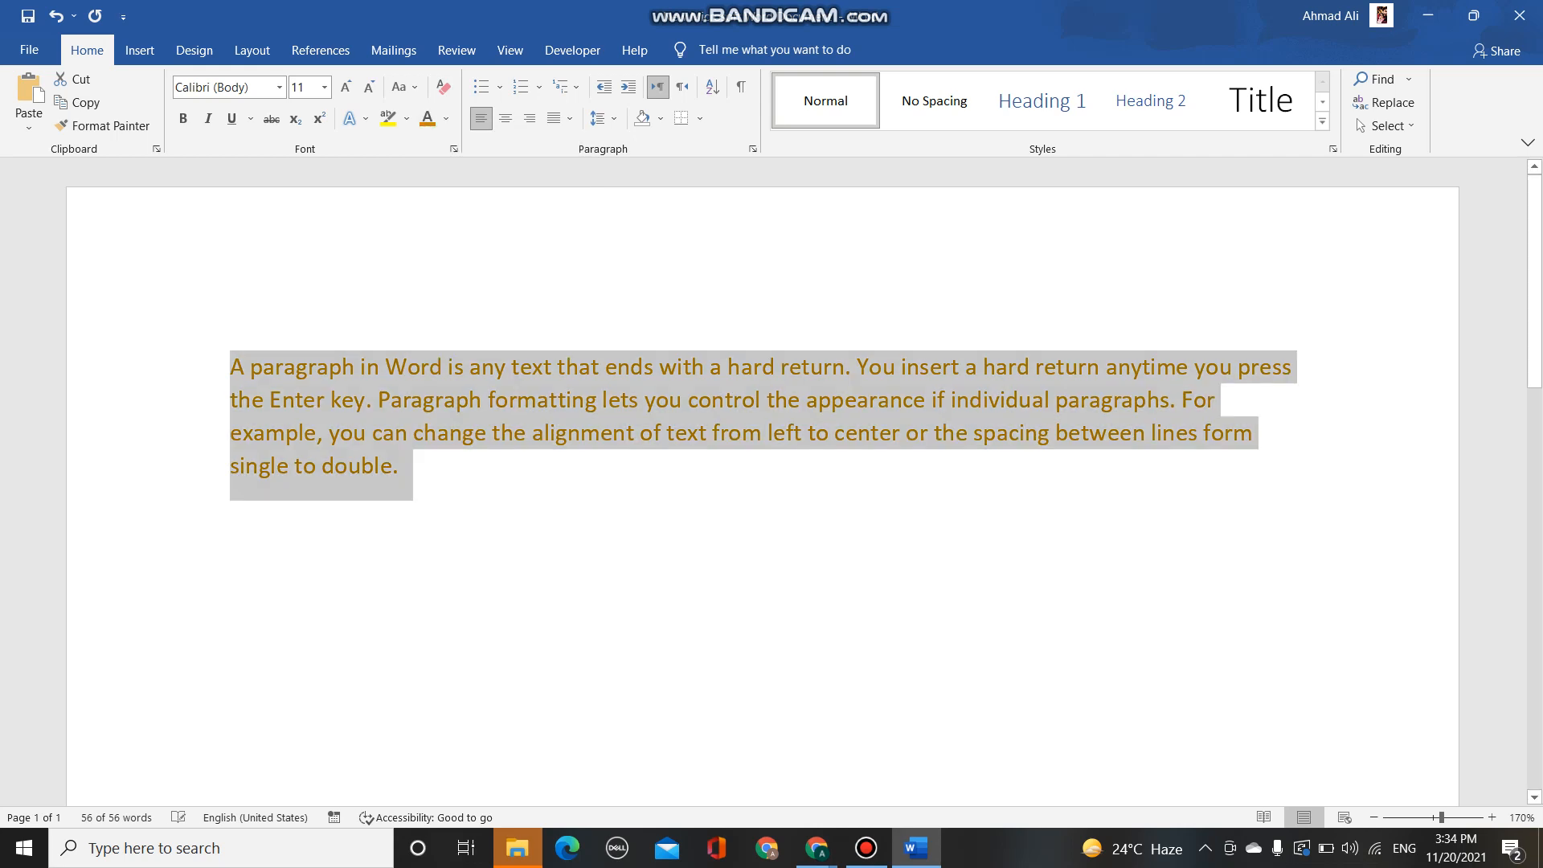
Step: Change the font colour of the entire selected paragraph to the standard red
{"action": "scroll", "coordinate": [764, 482], "scroll_direction": "up", "scroll_amount": 7, "text": "ctrl"}
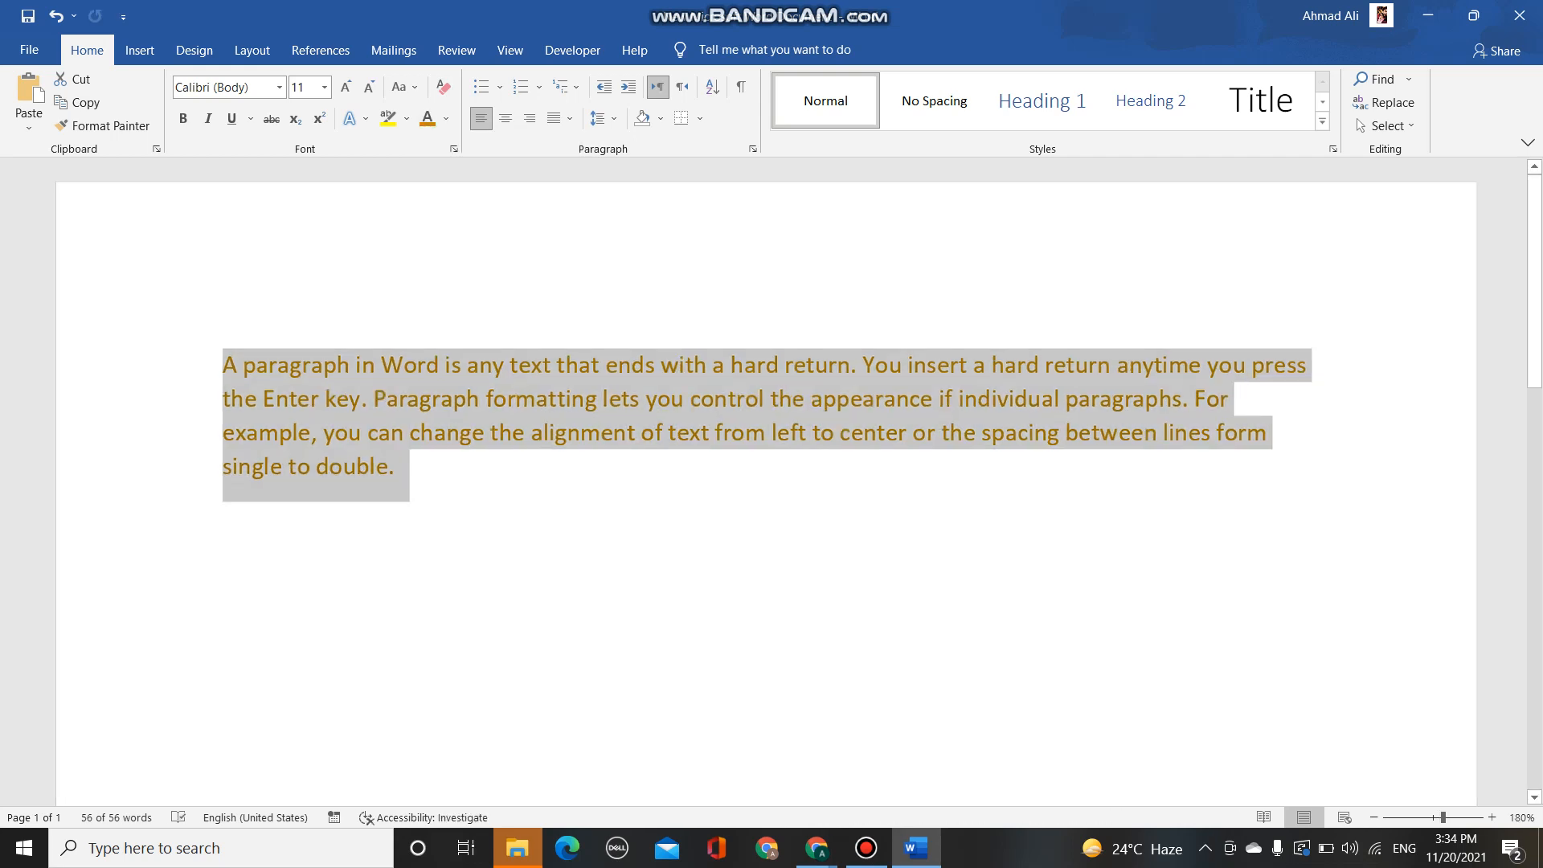
{"action": "scroll", "coordinate": [836, 413], "scroll_direction": "up", "scroll_amount": 2, "text": "ctrl"}
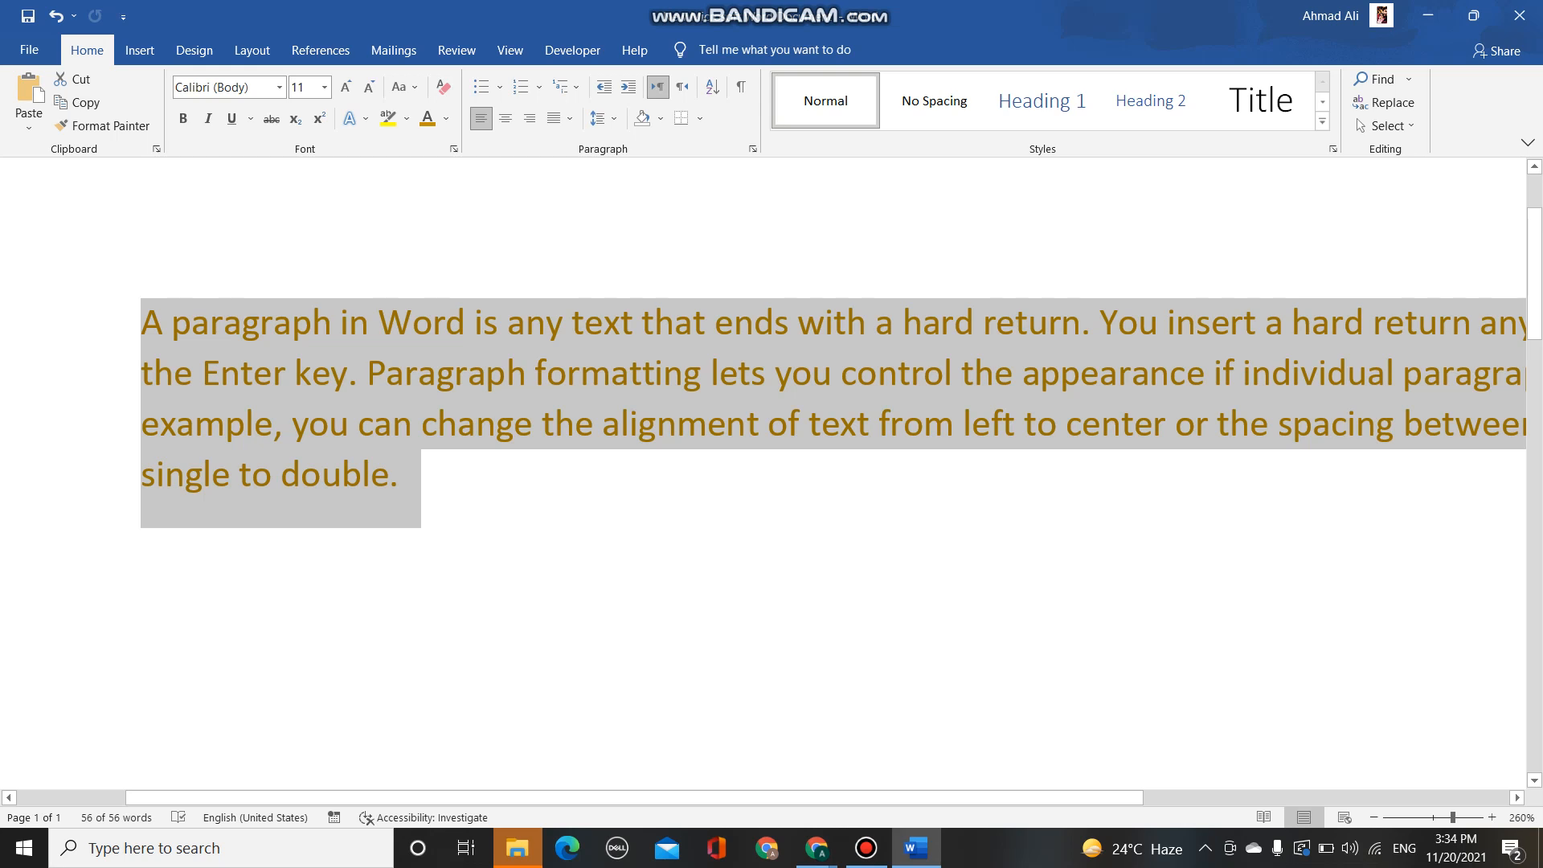
{"action": "left_click", "coordinate": [446, 118]}
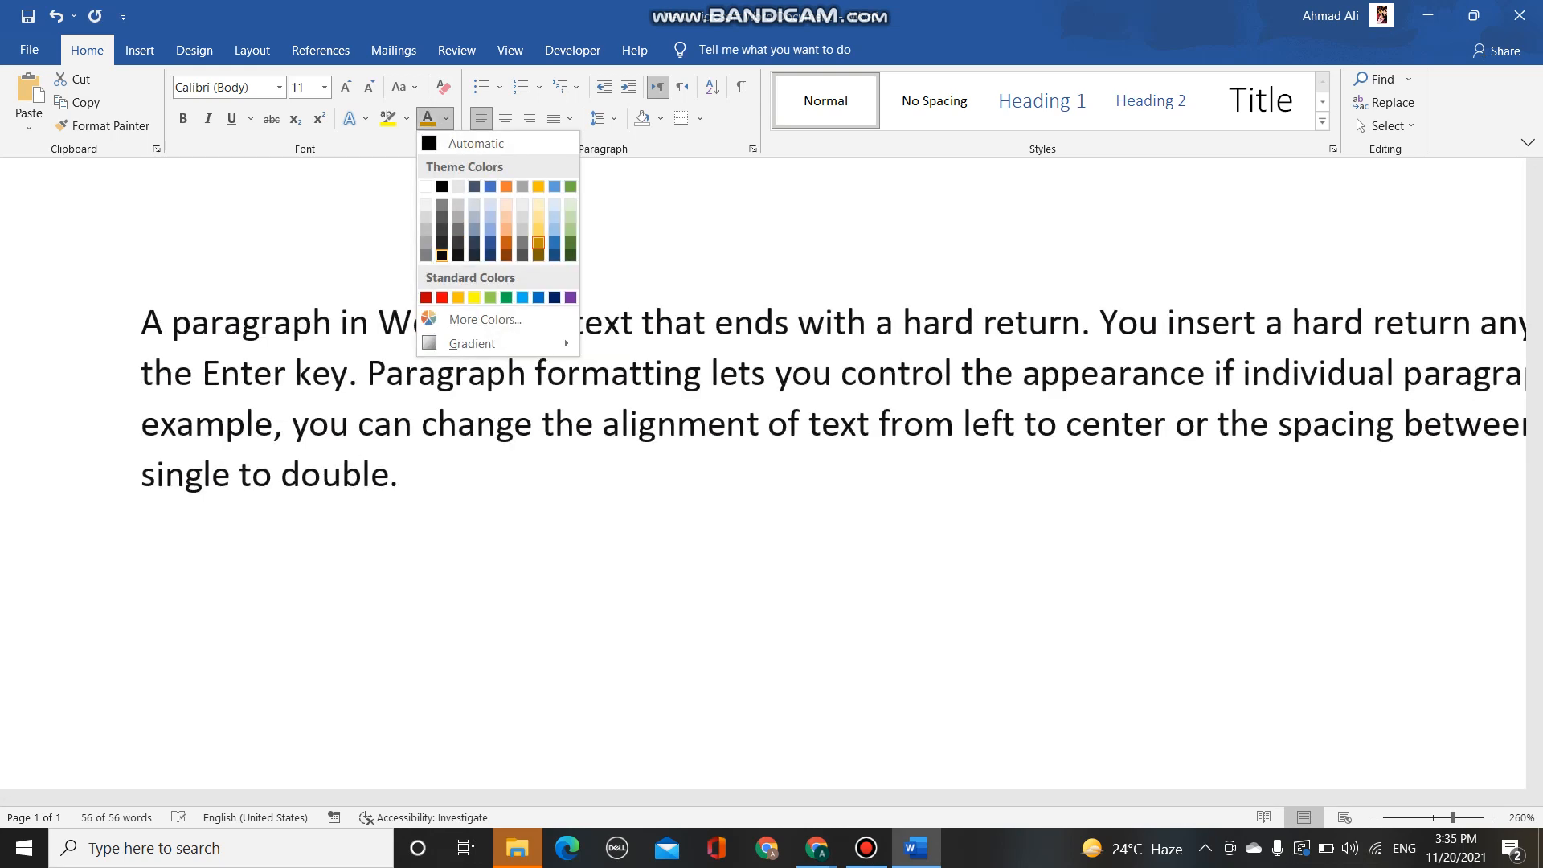
{"action": "left_click", "coordinate": [446, 118]}
{"action": "left_click", "coordinate": [446, 119]}
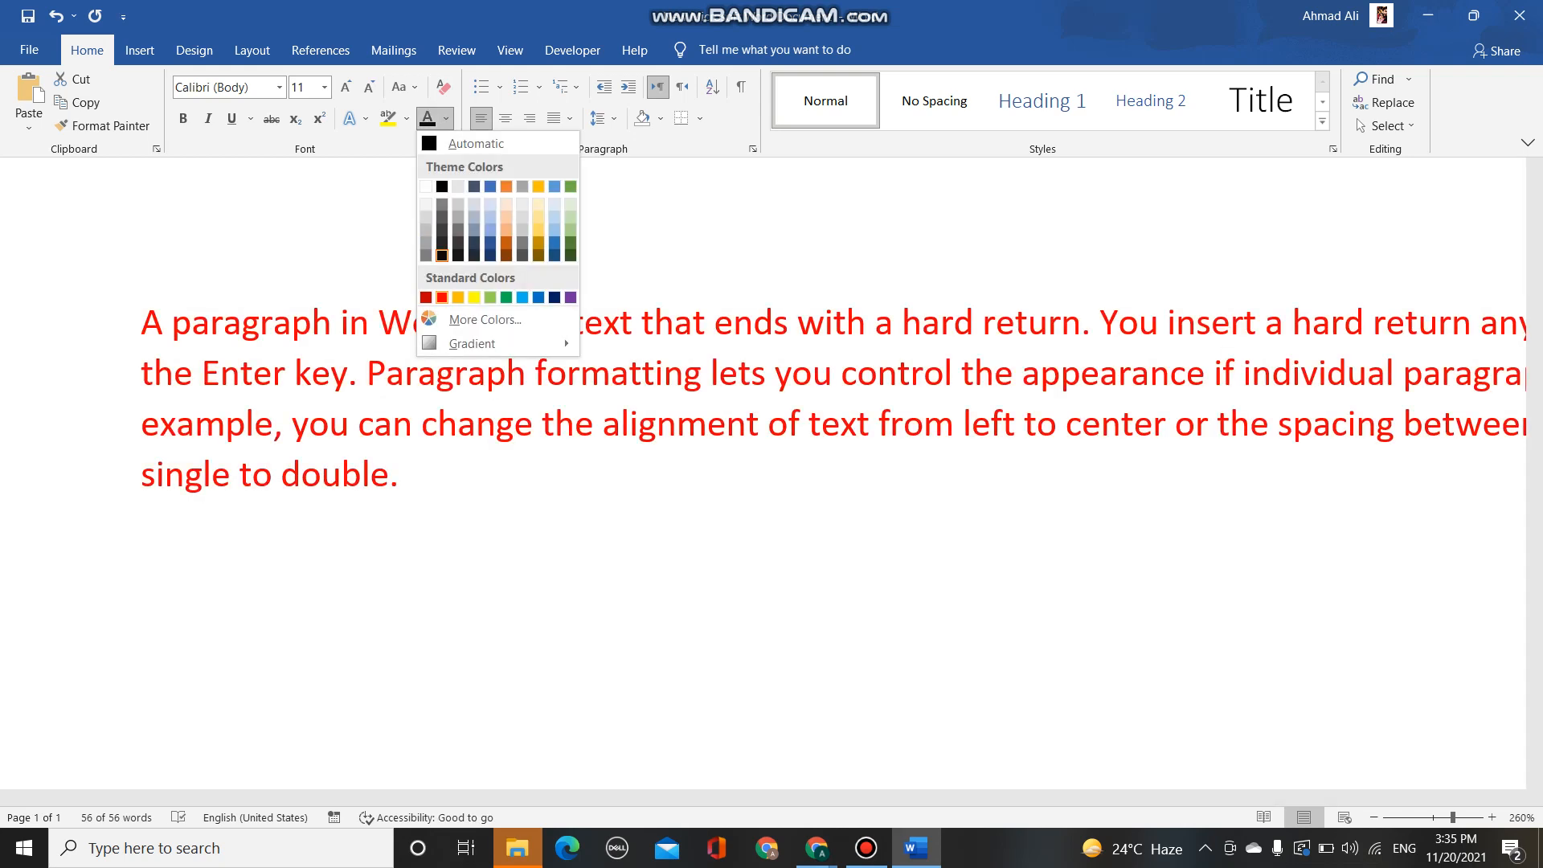
{"action": "left_click", "coordinate": [442, 297]}
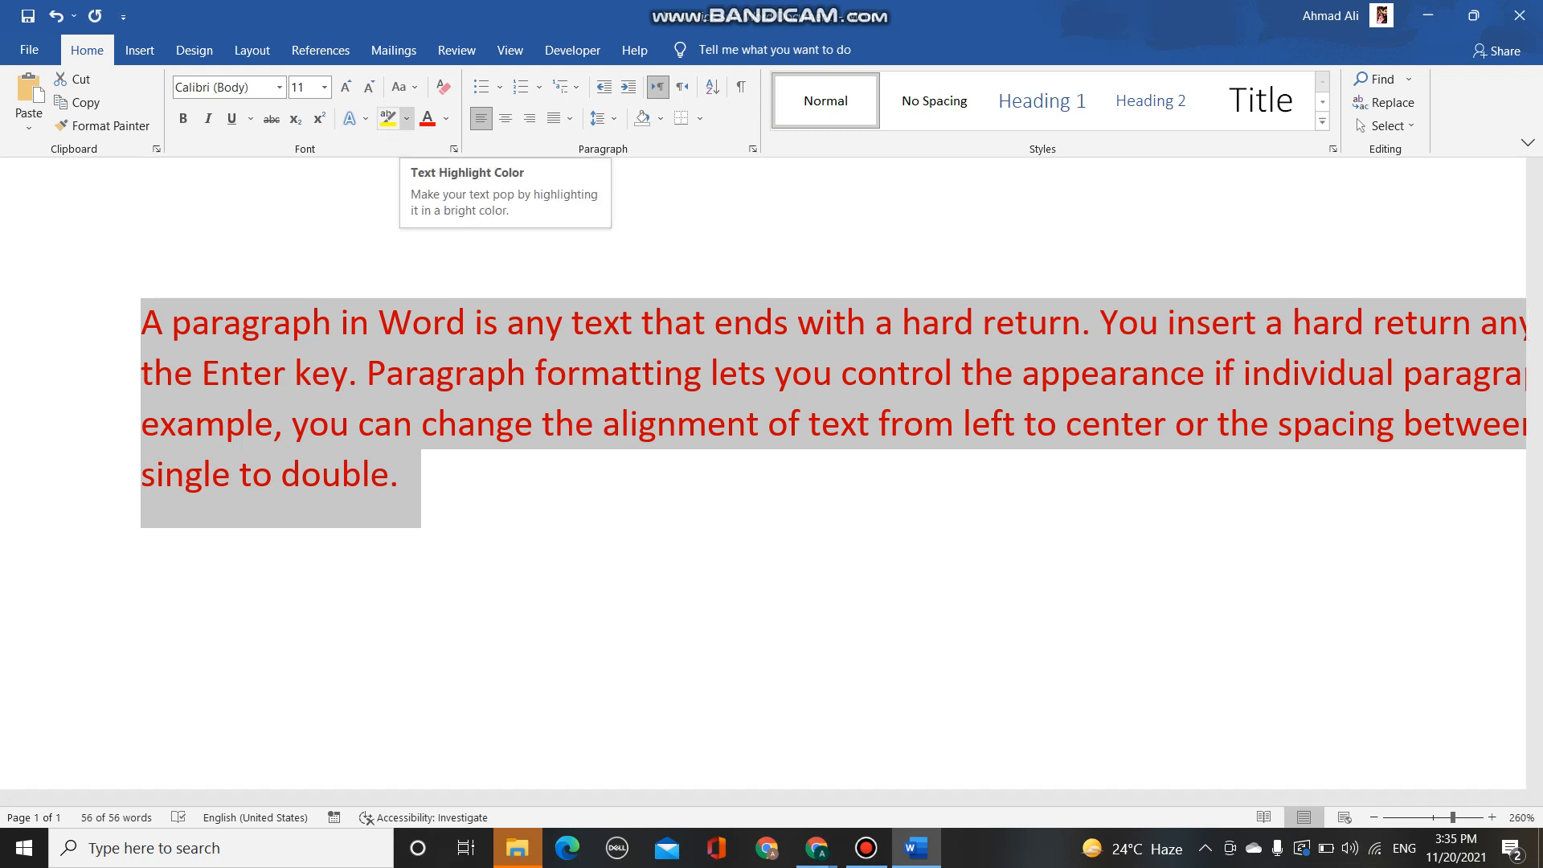
Step: Highlight the whole paragraph in purple and clear the highlight again with No Color
{"action": "left_click", "coordinate": [406, 119]}
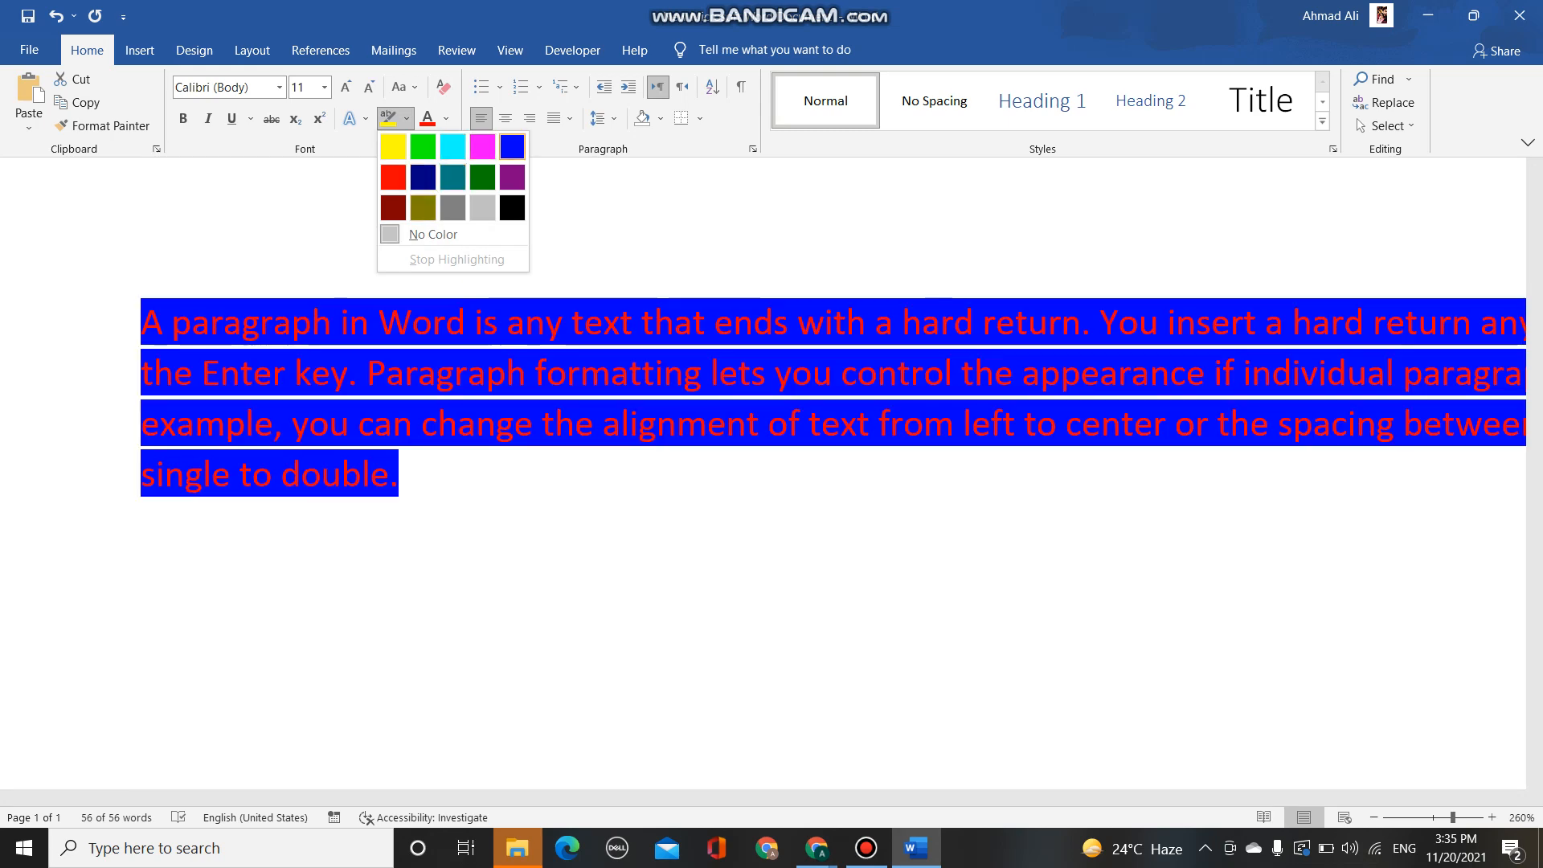
{"action": "left_click", "coordinate": [512, 177]}
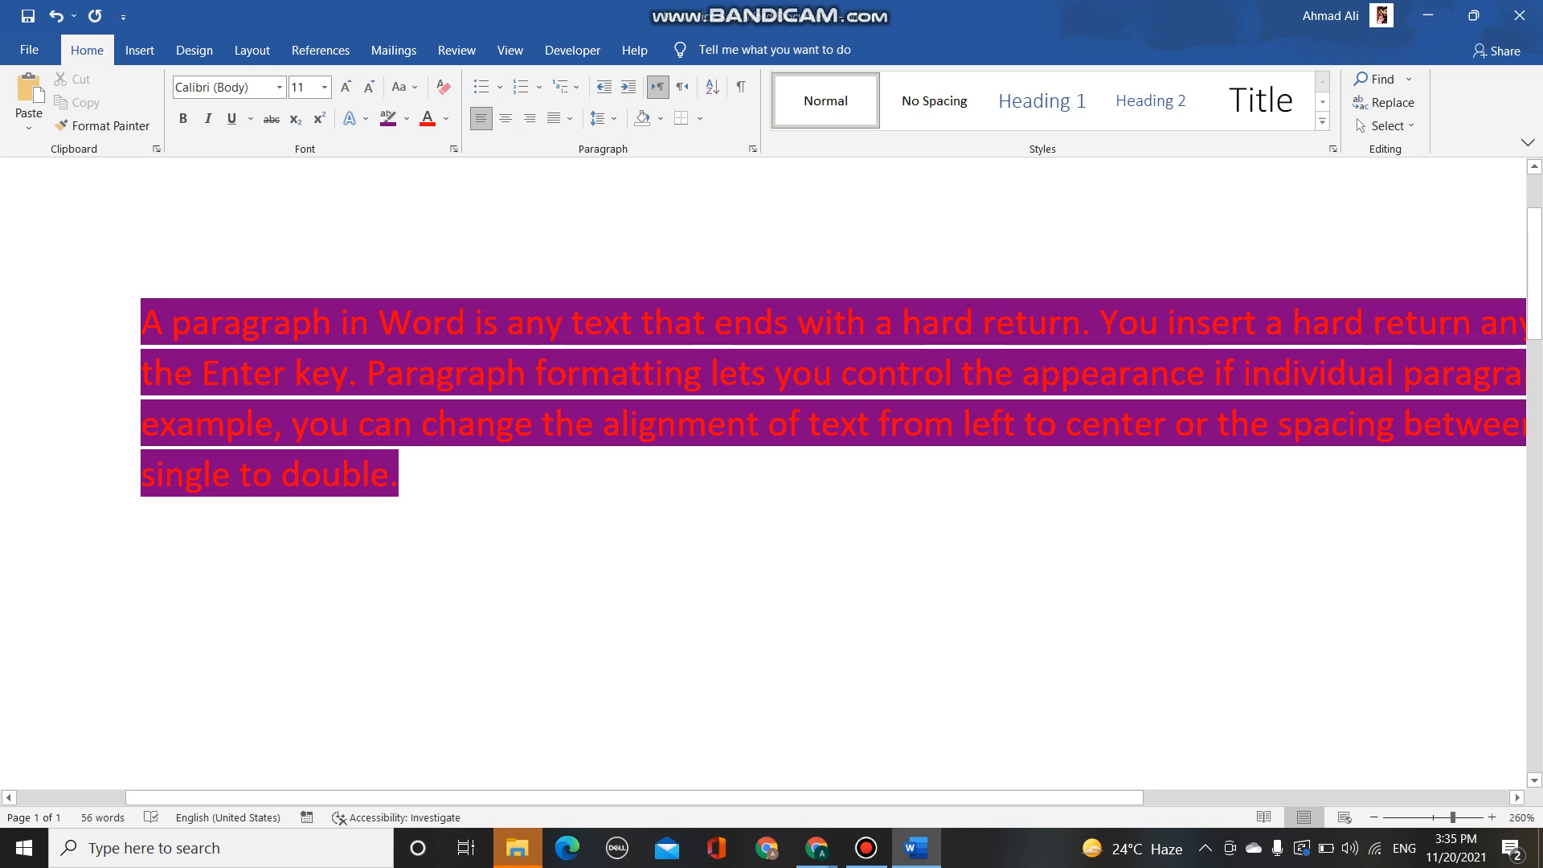
{"action": "left_click_drag", "start_coordinate": [397, 506], "coordinate": [142, 321]}
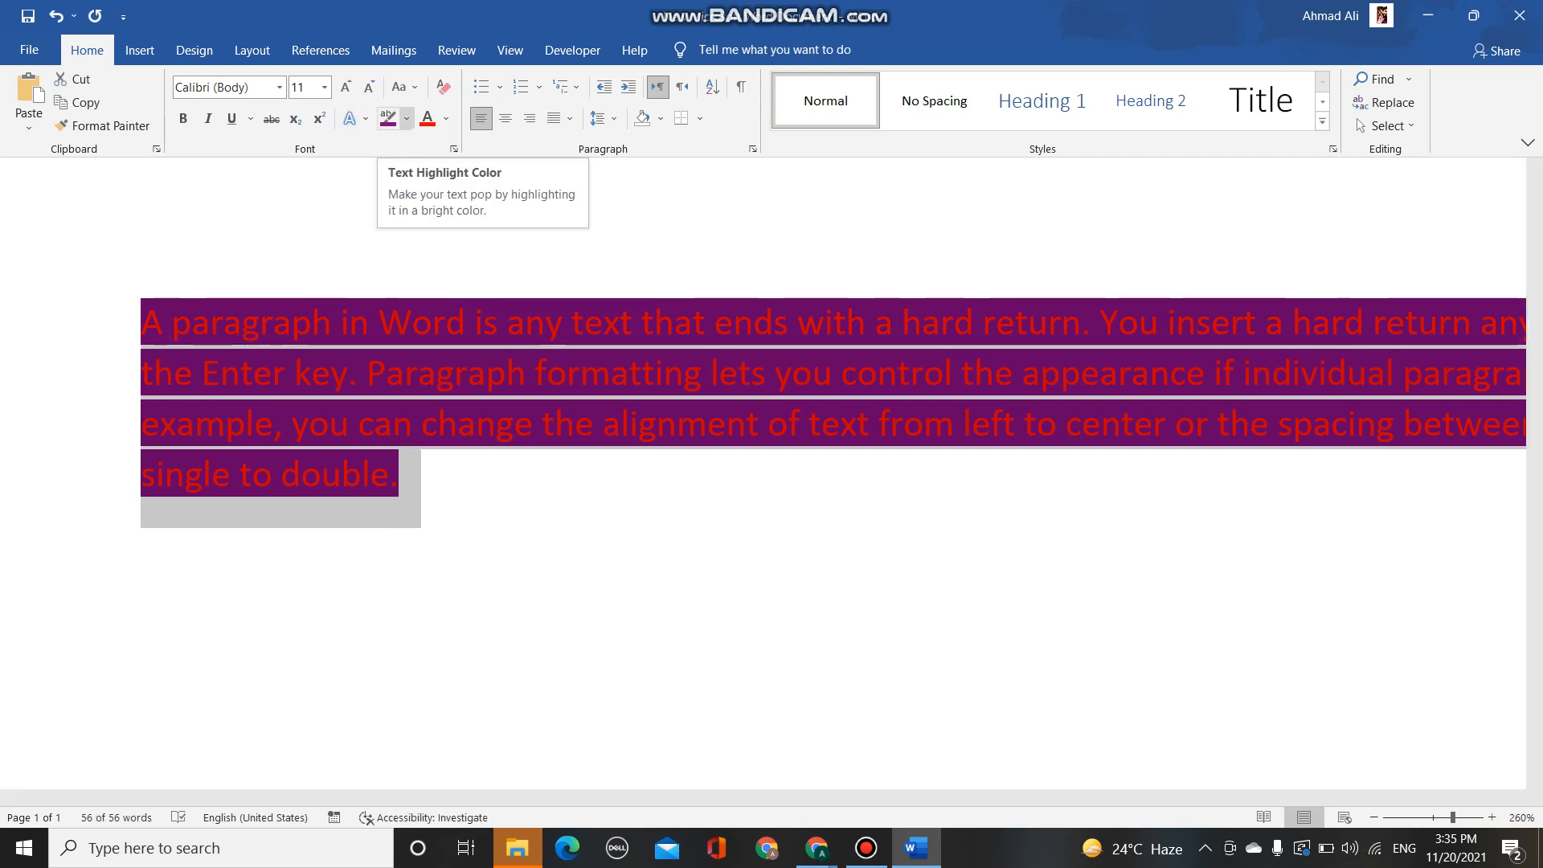
{"action": "left_click", "coordinate": [407, 118]}
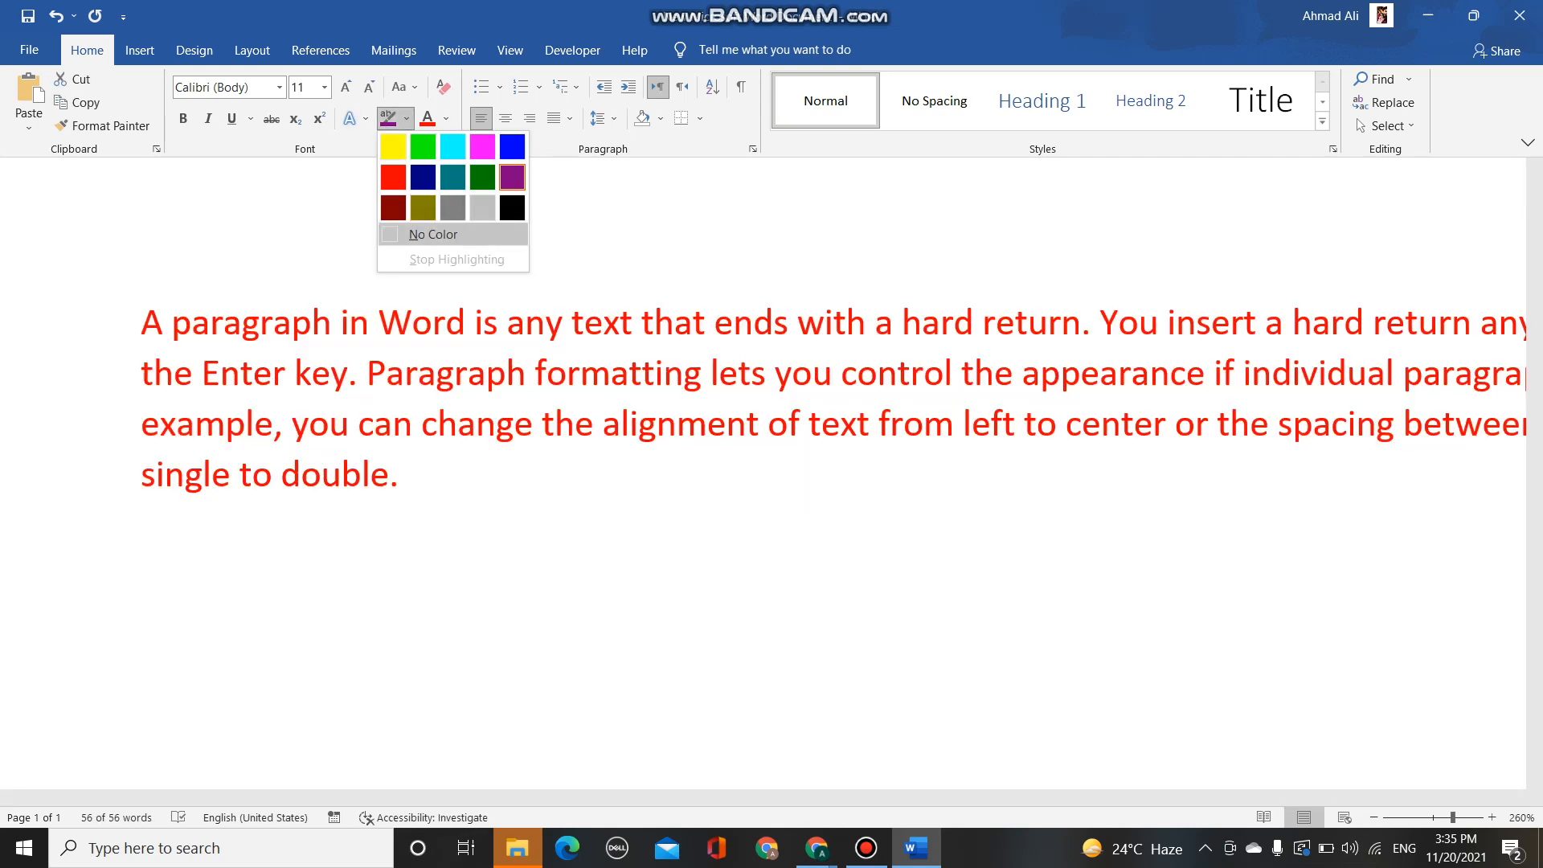
{"action": "left_click", "coordinate": [432, 234]}
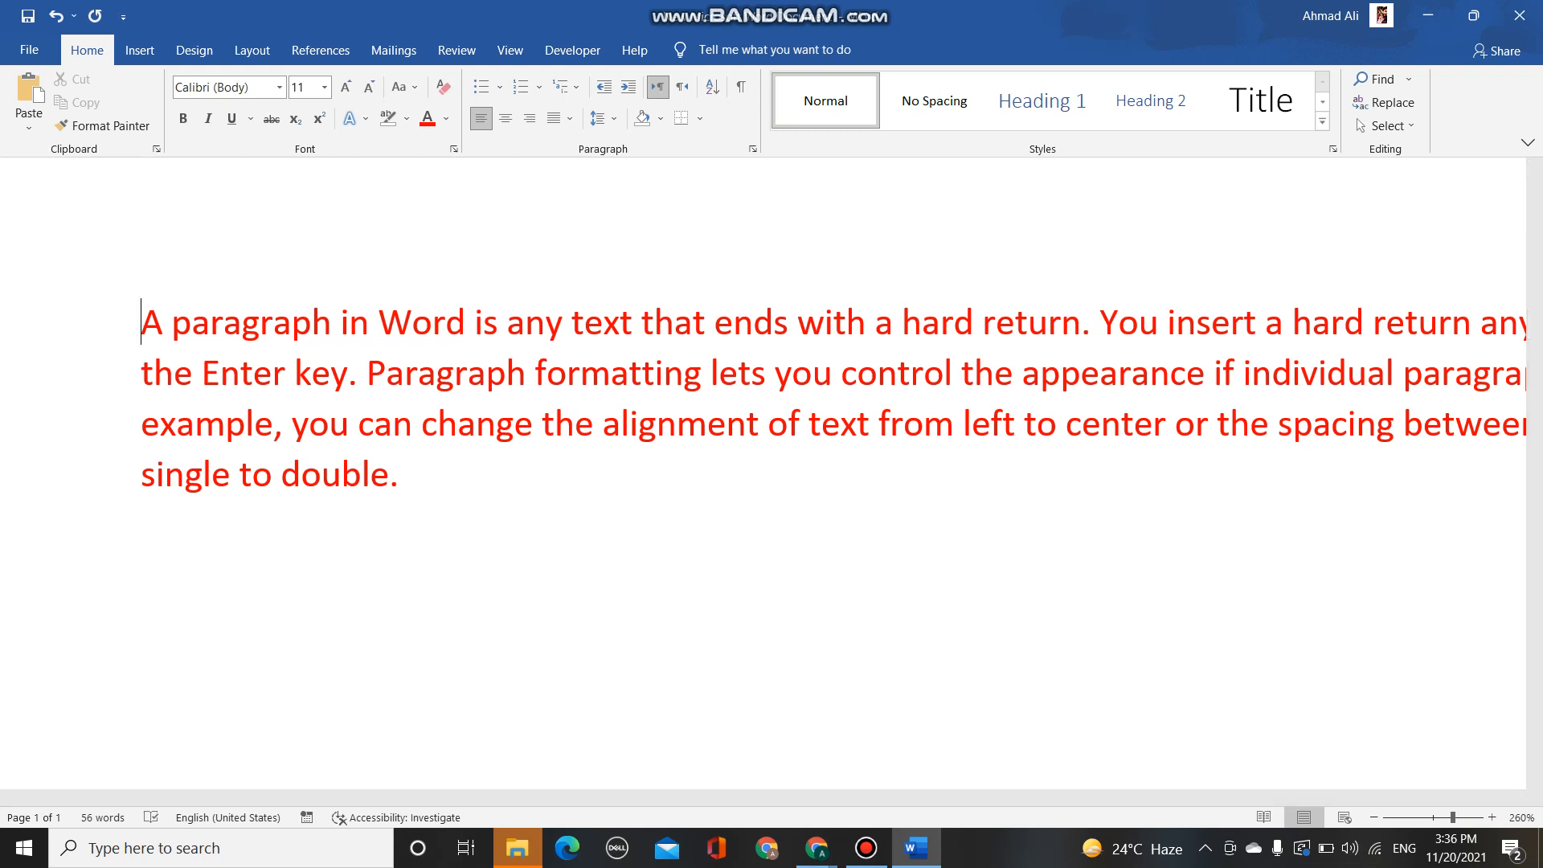
Step: Undo the paragraph's highlight removal and reapply it
{"action": "key", "text": "ctrl+a"}
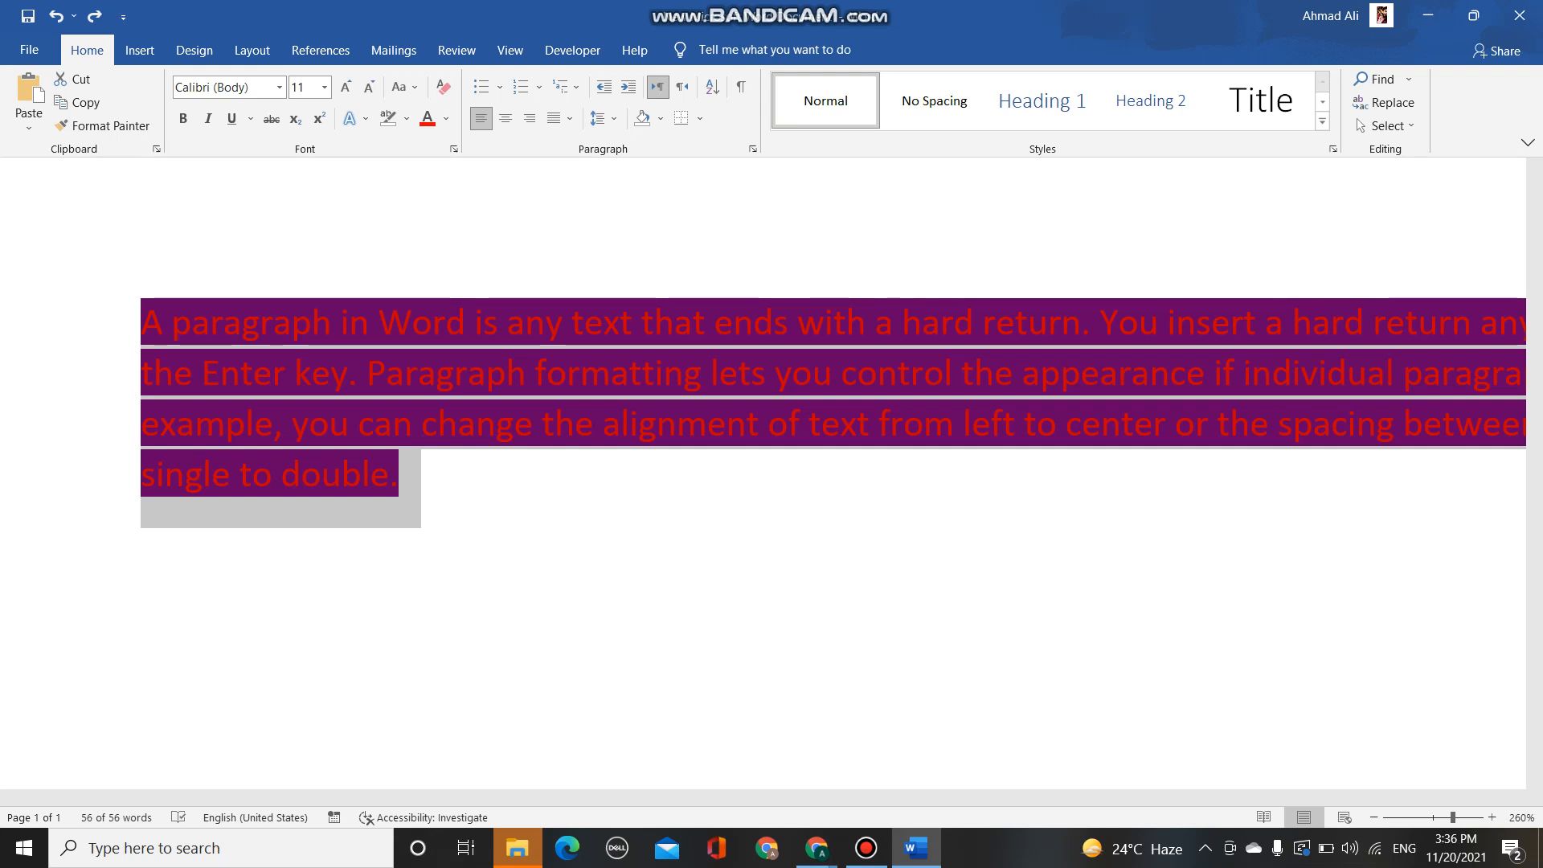
{"action": "key", "text": "ctrl+alt+h"}
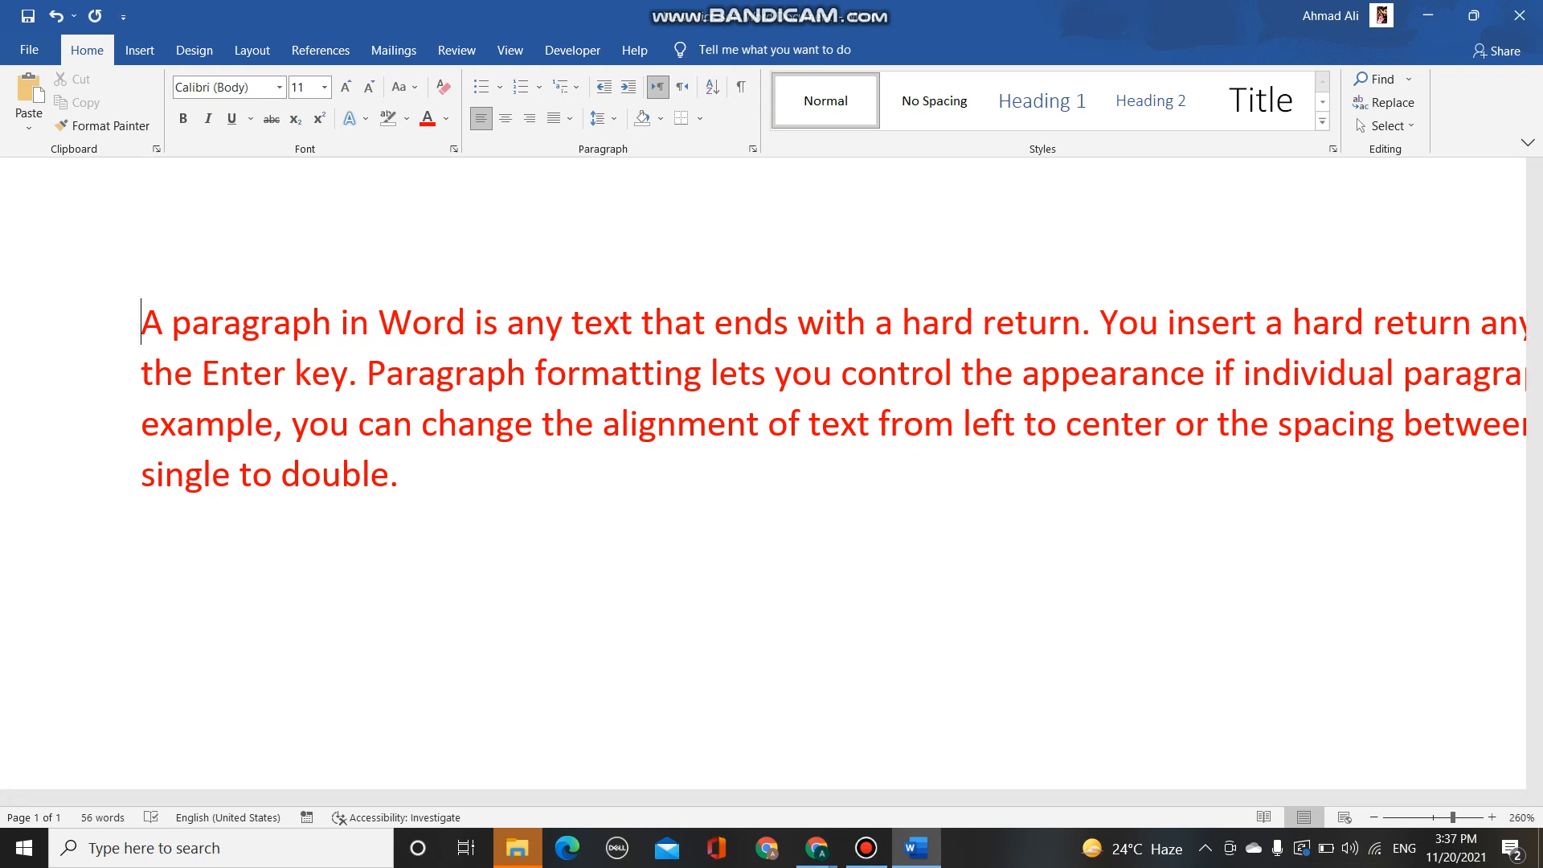
{"action": "left_click", "coordinate": [865, 848]}
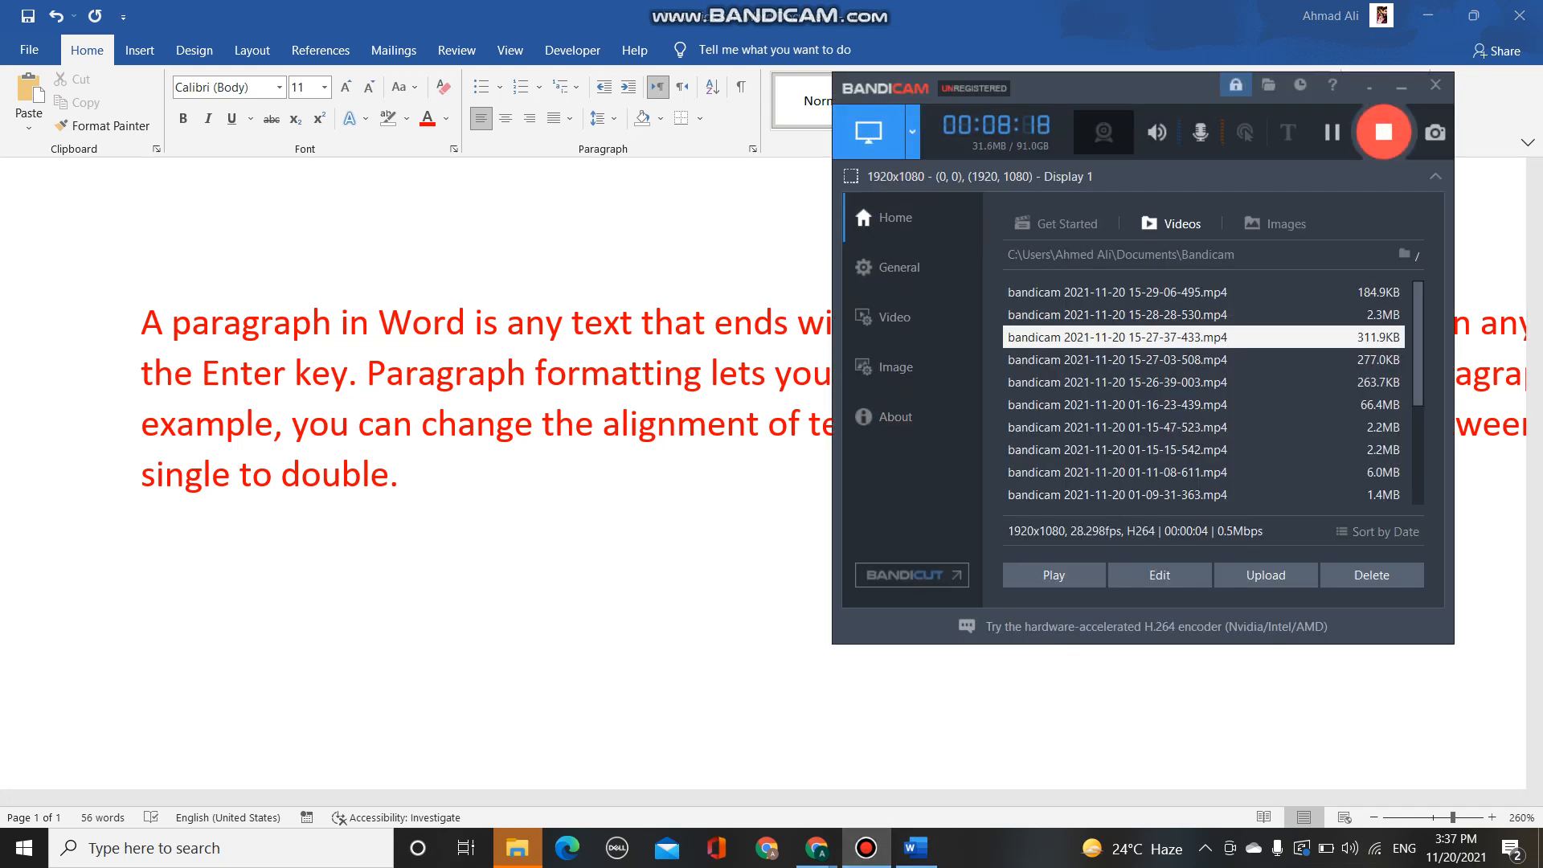